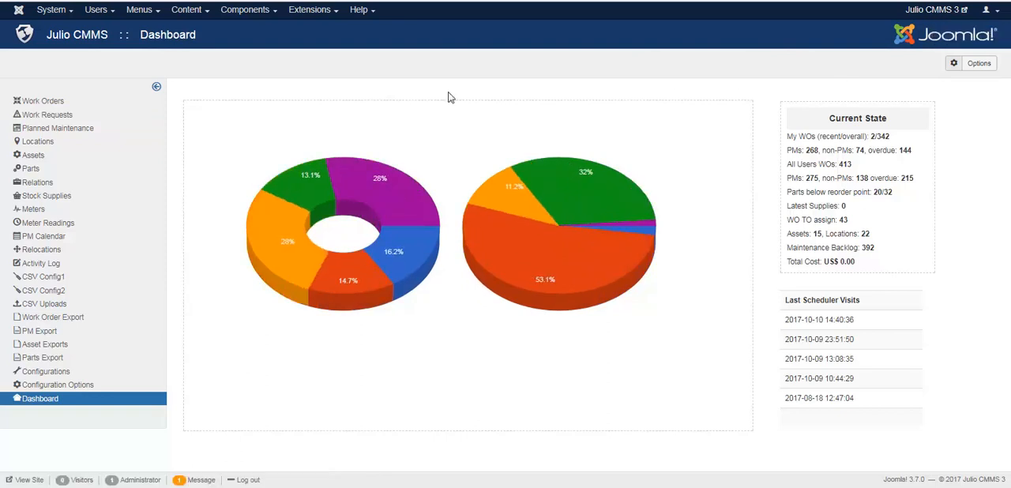
Preview the public Julio CMMS 3 site and examine its navigation menu entries
left_click(949, 10)
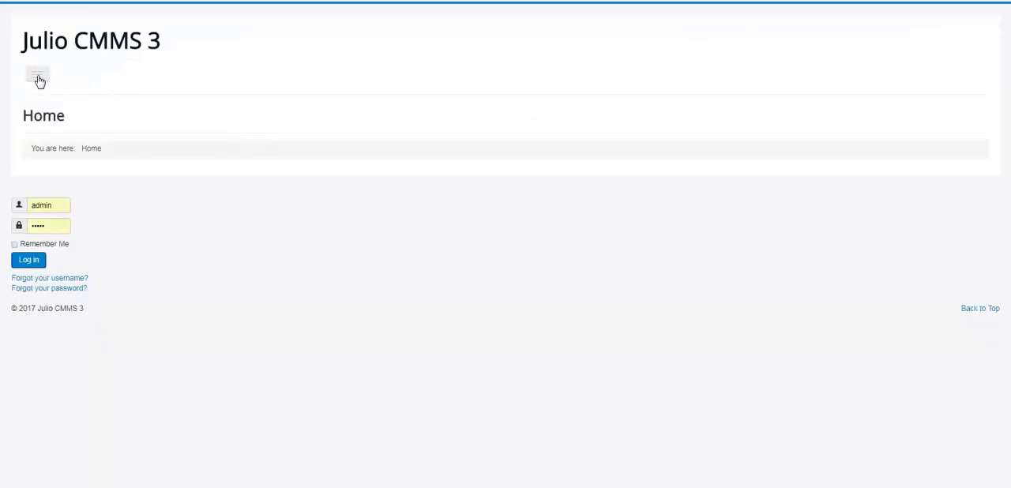
left_click(38, 77)
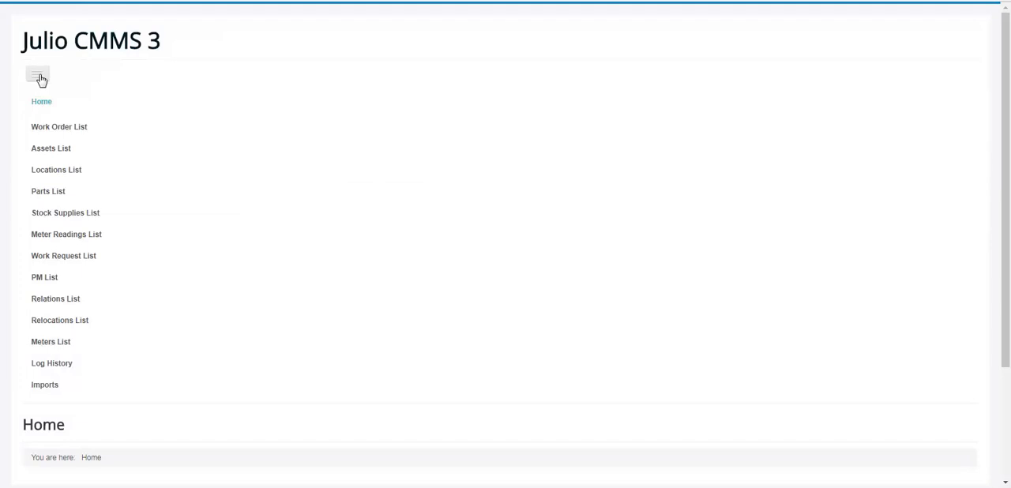
left_click(40, 78)
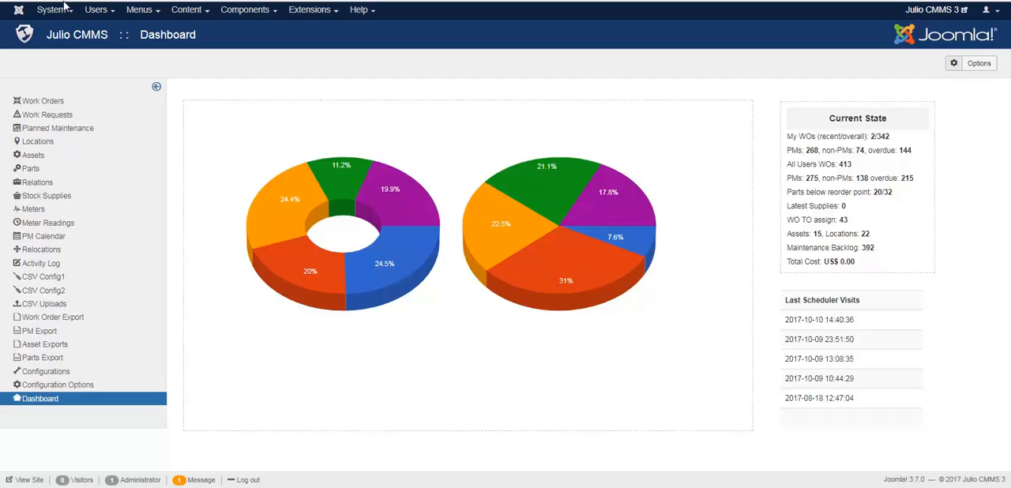
Create a new work request with a generated name and the description "Strange smell and engine smoking."
left_click(75, 115)
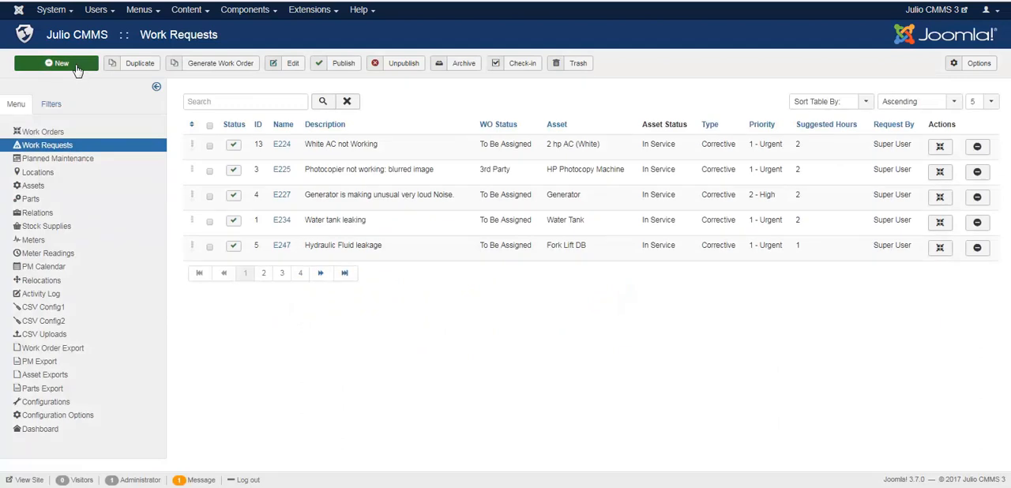
left_click(77, 69)
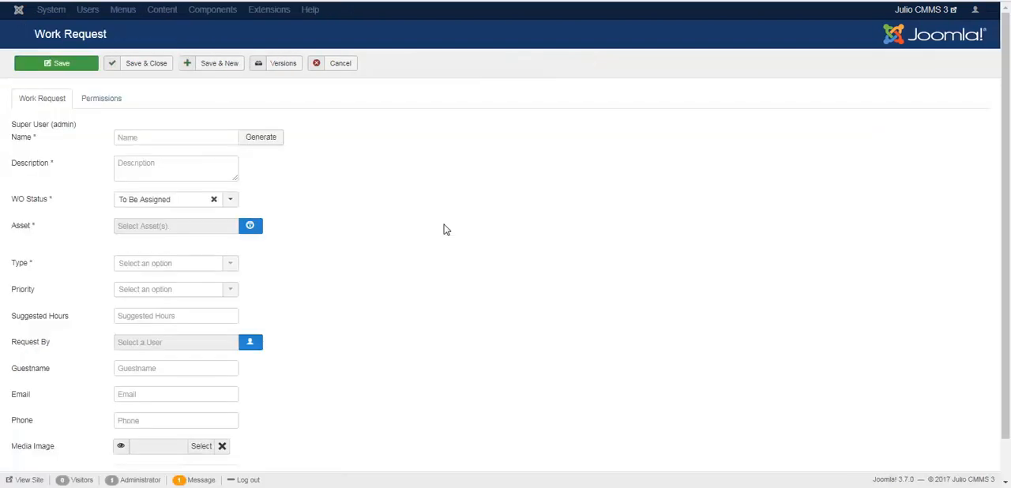
left_click(260, 137)
left_click(190, 173)
type("Strange smell and engine smoking.")
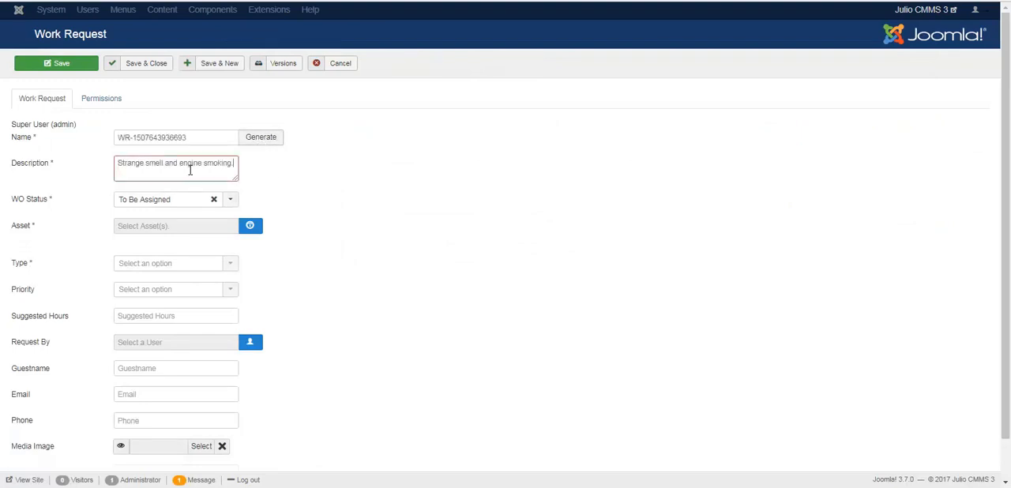
Assign the Fork Lift DB asset to the work request and classify it as Corrective with priority 1 - Urgent
left_click(252, 228)
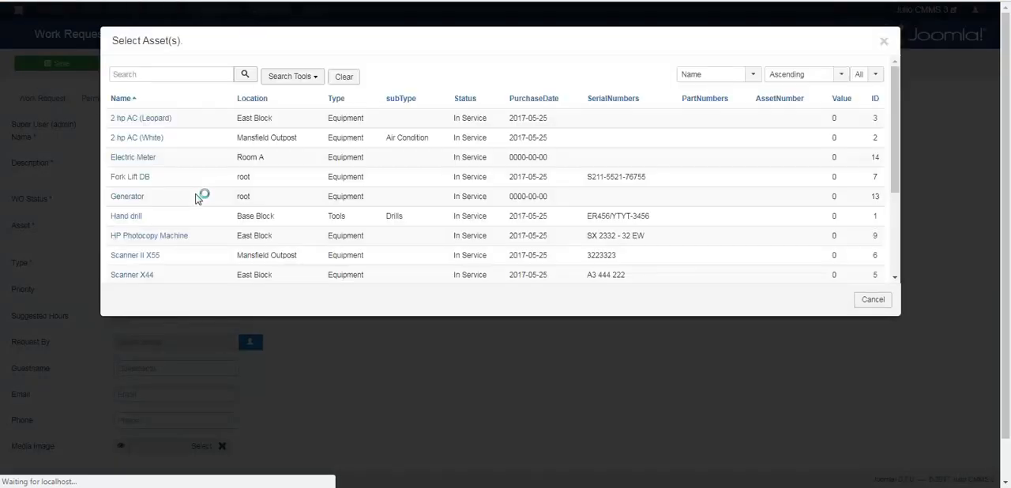
left_click(144, 180)
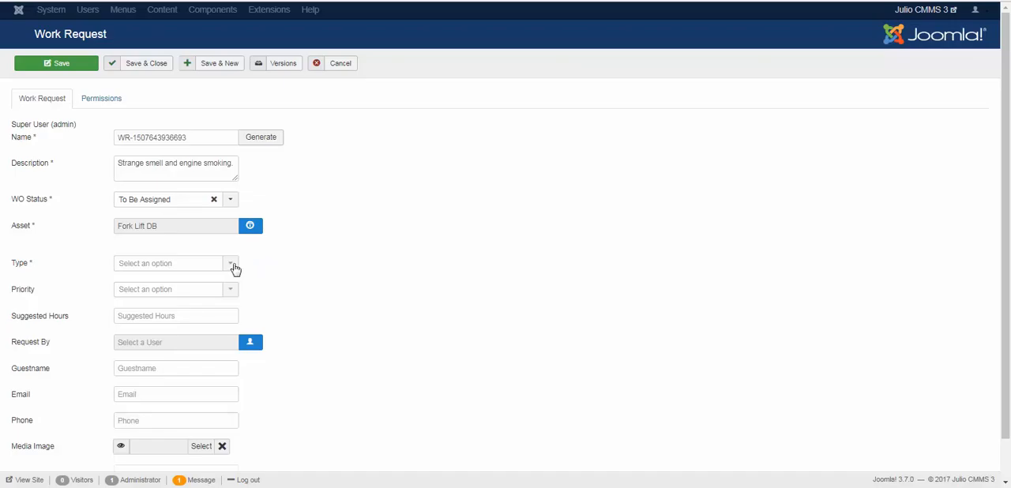
left_click(234, 267)
left_click(213, 283)
left_click(215, 294)
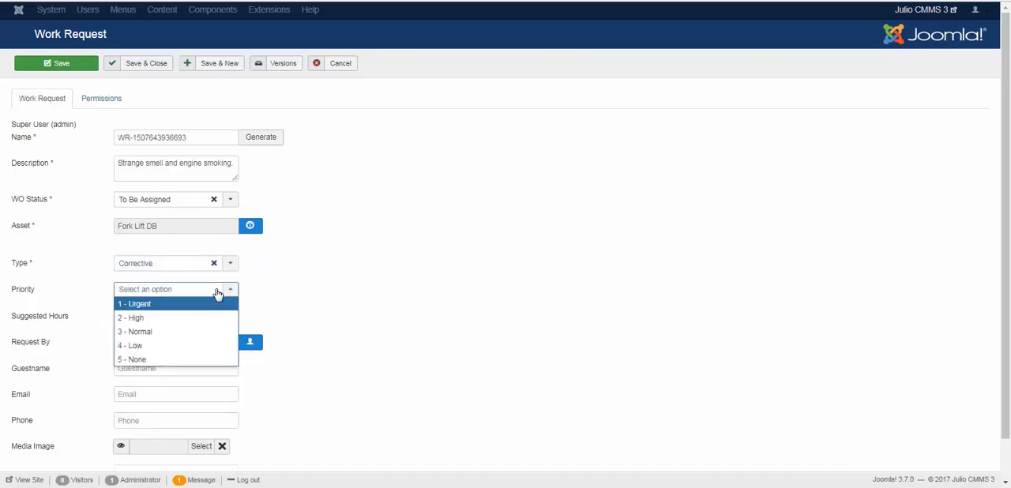
left_click(202, 308)
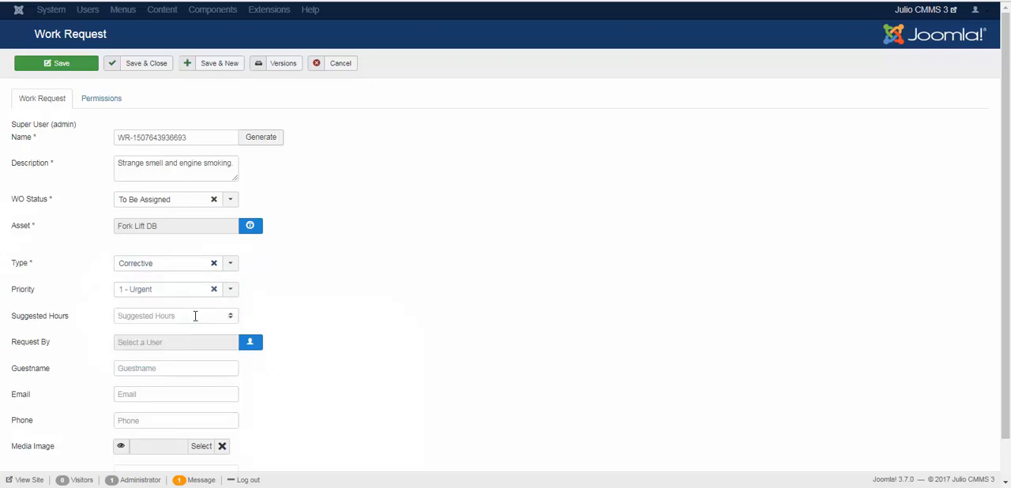
Set the work request's suggested hours to 2 and pick the requesting user
left_click(231, 315)
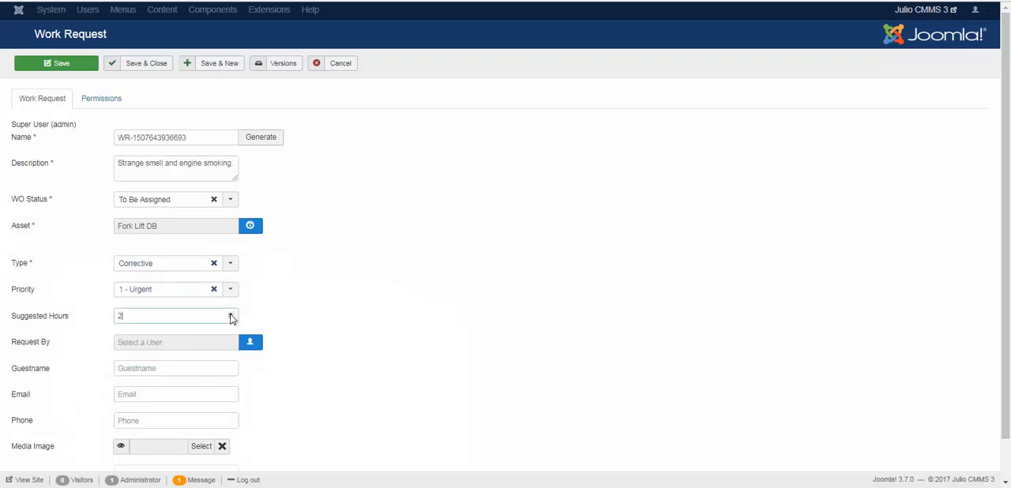
left_click(251, 342)
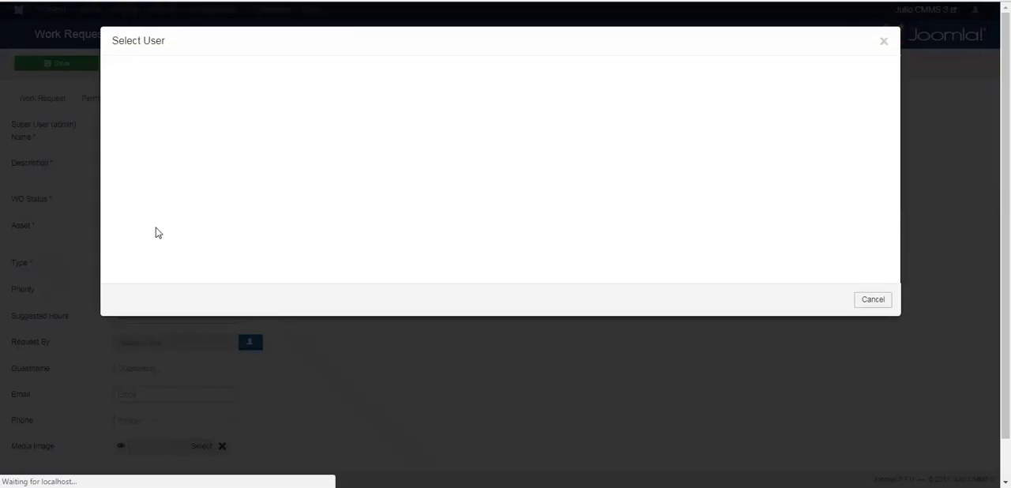
left_click(147, 218)
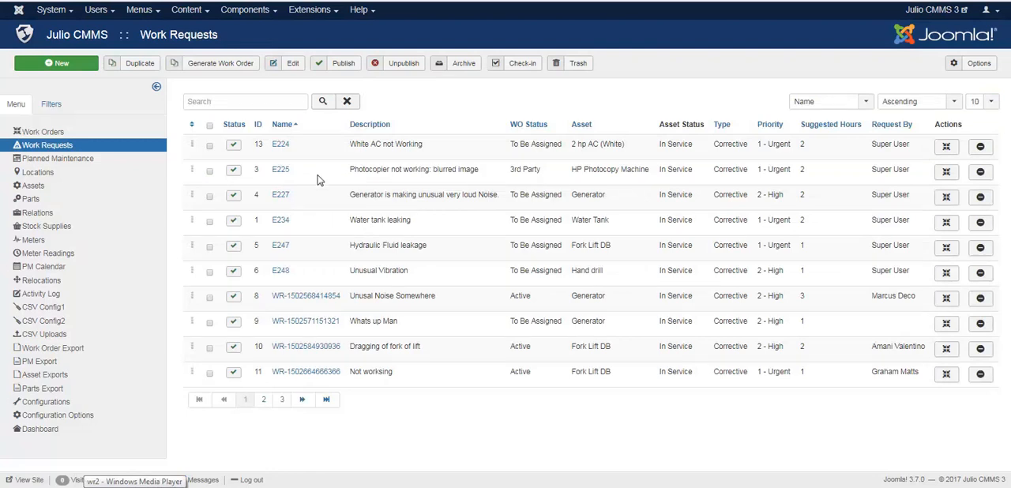
Sort the work requests list by ID in descending order
left_click(259, 132)
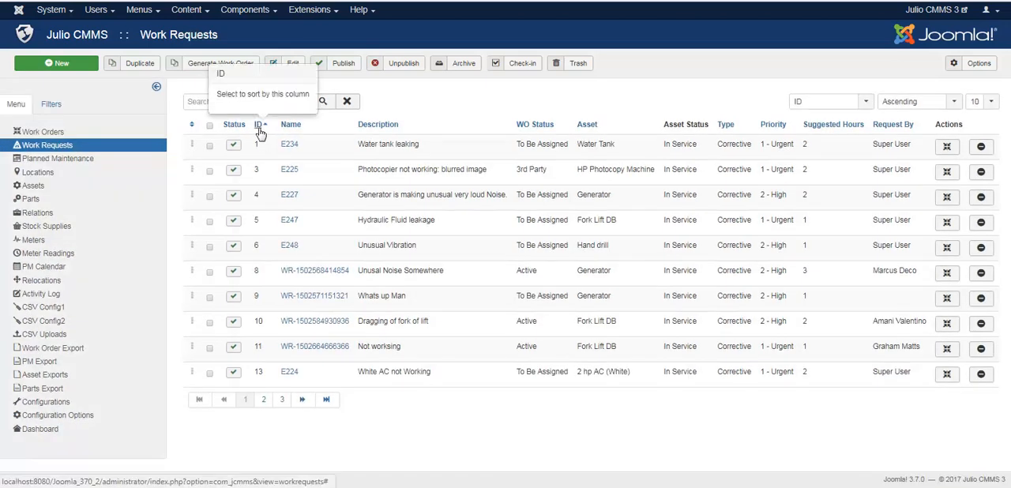
left_click(260, 127)
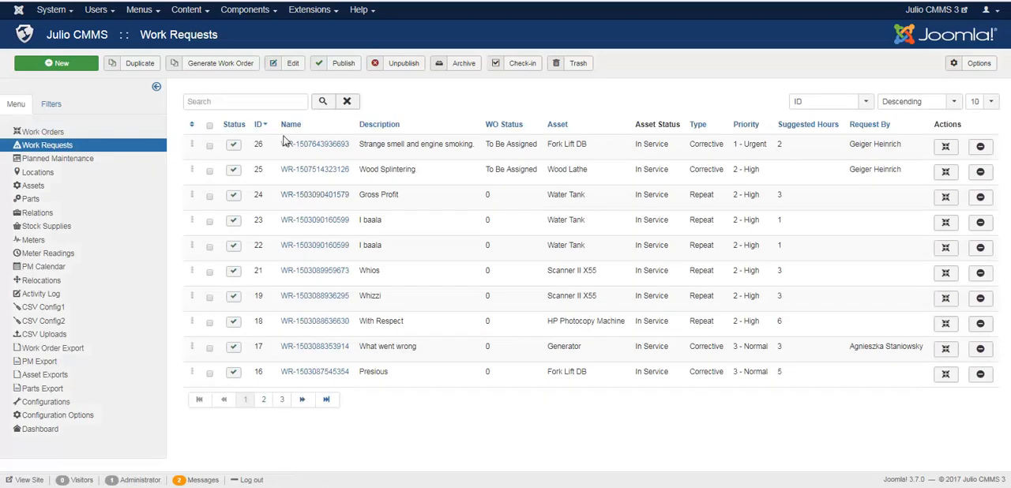
Return to the front-end site and check which work lists its menu offers
left_click(946, 11)
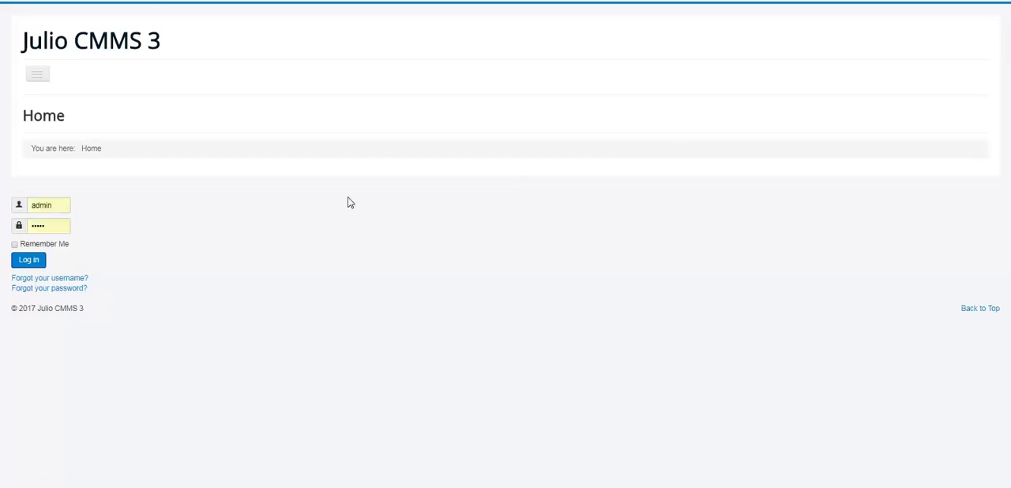
left_click(39, 78)
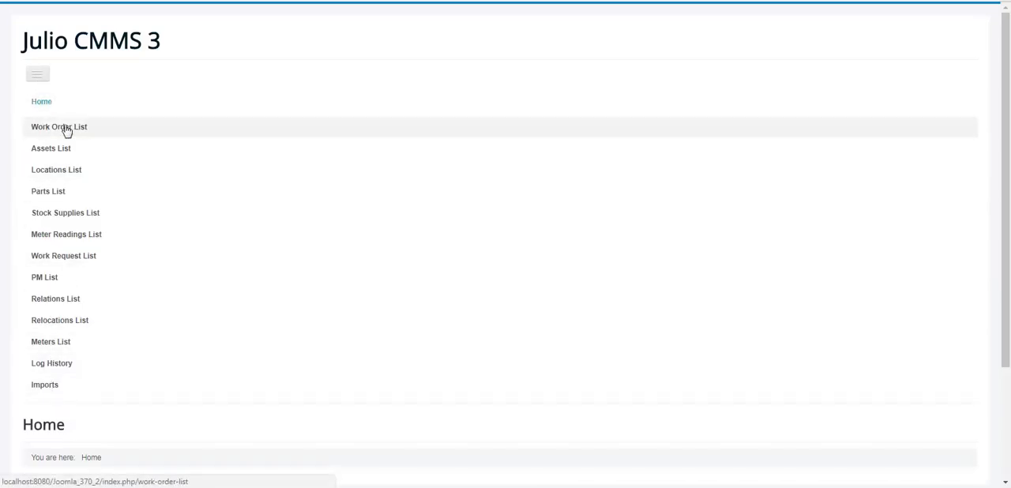
left_click(41, 78)
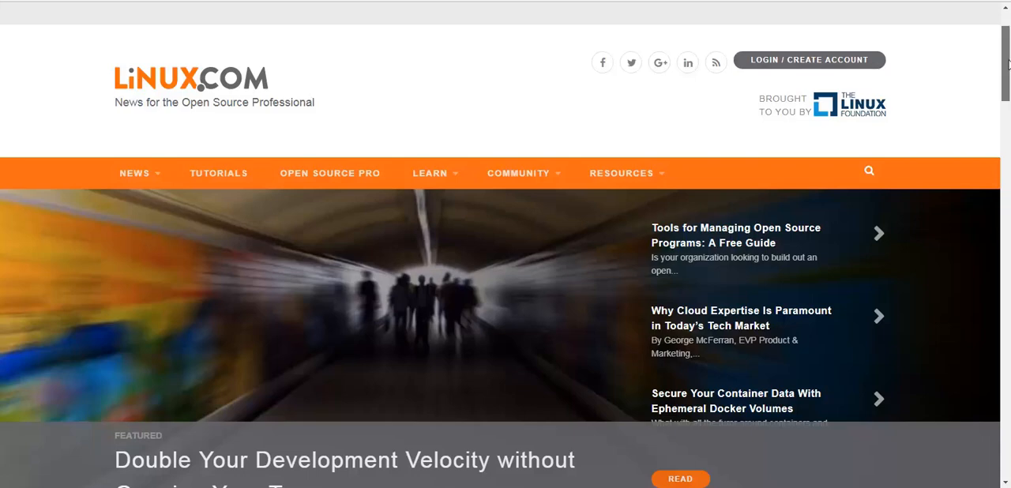
Look through the Linux.com, MP, Lipton Ice Tea and Titan Garages home pages as example websites
scroll(1009, 65, "down", 3)
scroll(1009, 101, "down", 15)
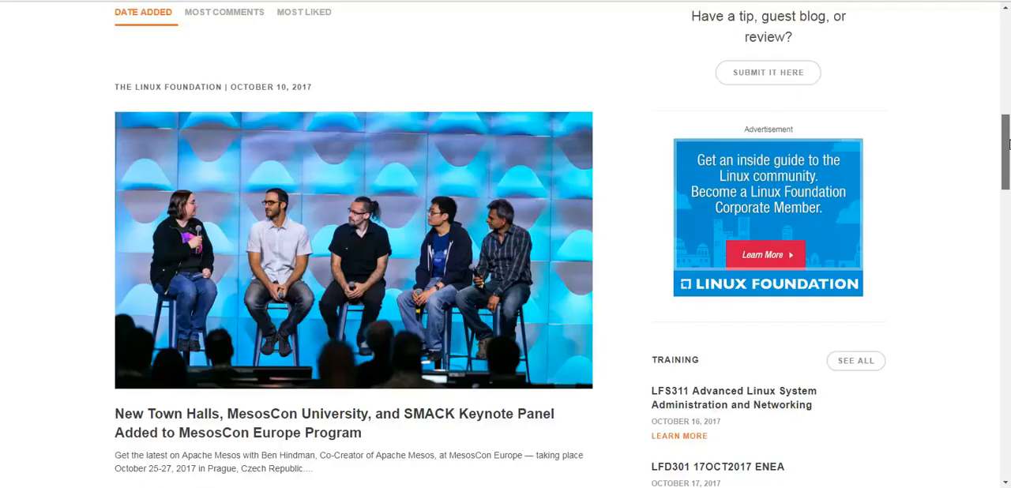
scroll(1009, 311, "down", 10)
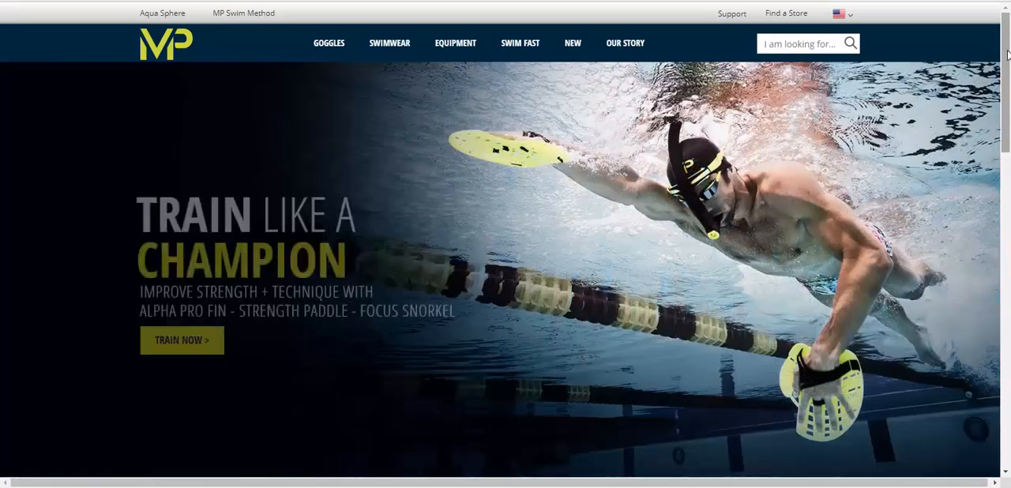
left_click_drag(1007, 53, 1007, 411)
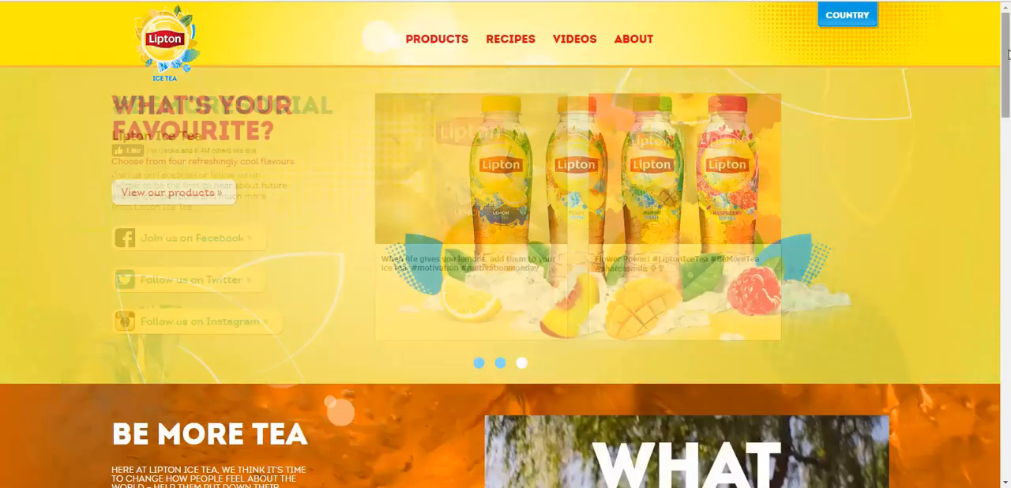
left_click_drag(1008, 53, 1009, 199)
scroll(1007, 245, "down", 15)
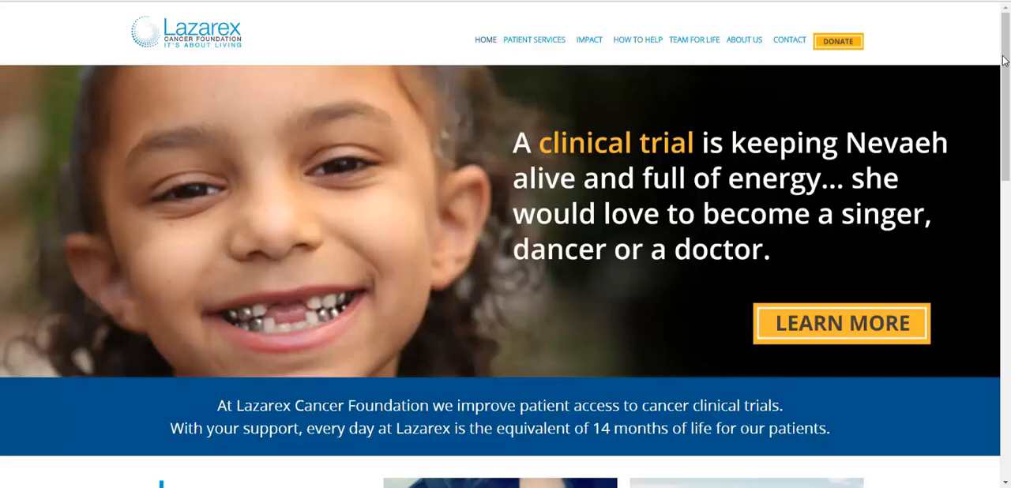
left_click_drag(1005, 60, 1008, 371)
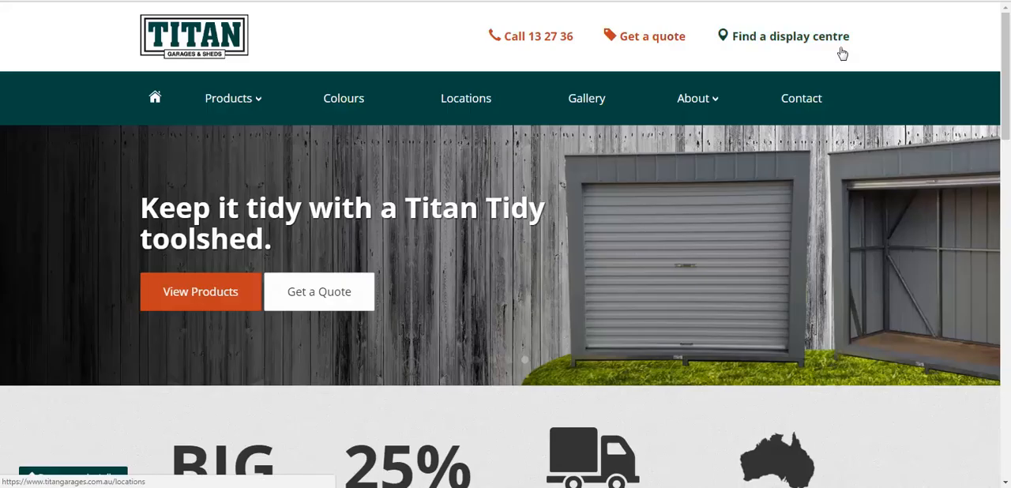
left_click_drag(1008, 49, 1008, 443)
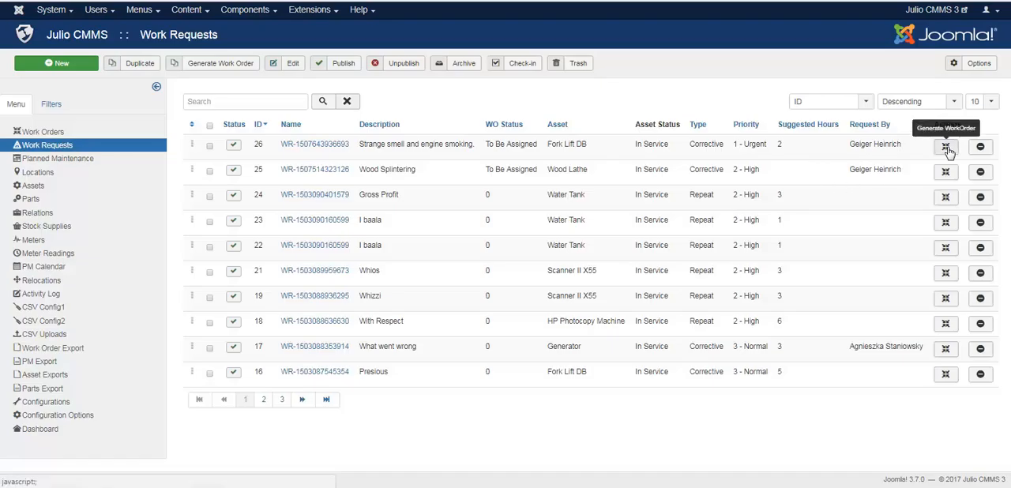
left_click(210, 148)
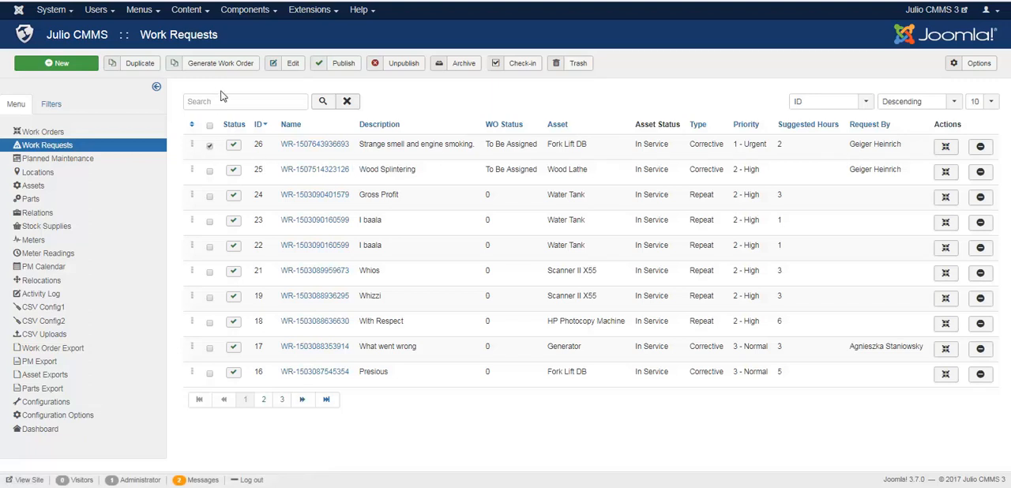
left_click(210, 149)
Add a new menu item to the Julio CMMS menu with the title "Work Request Form"
left_click(151, 14)
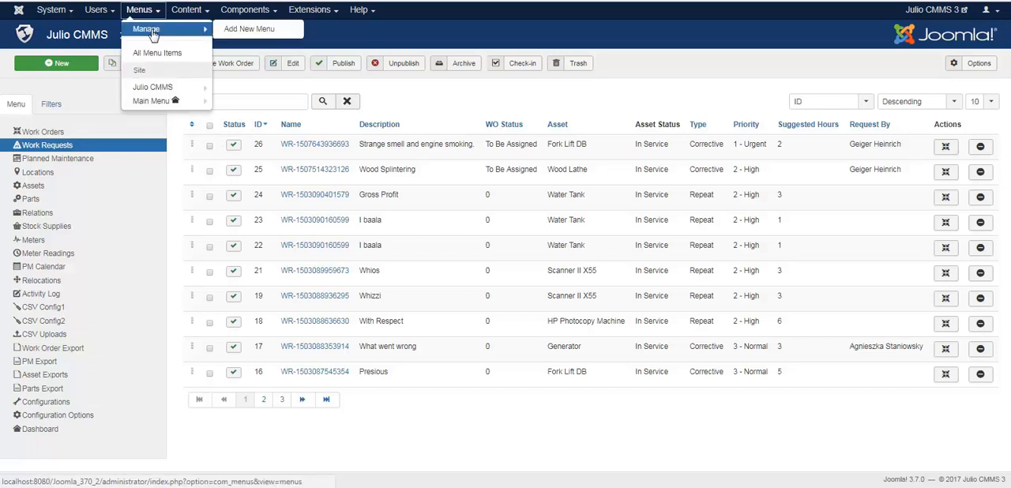
mouse_move(157, 91)
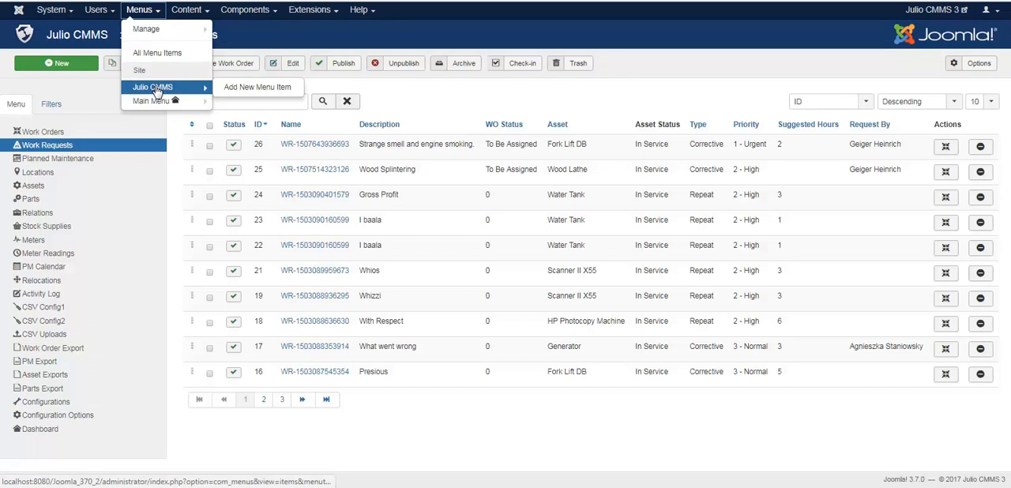
left_click(230, 91)
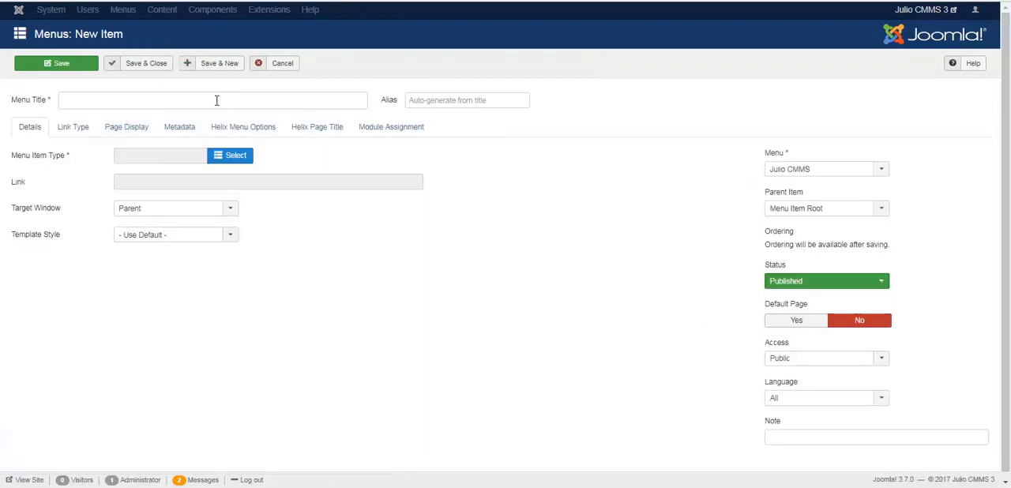
left_click(211, 101)
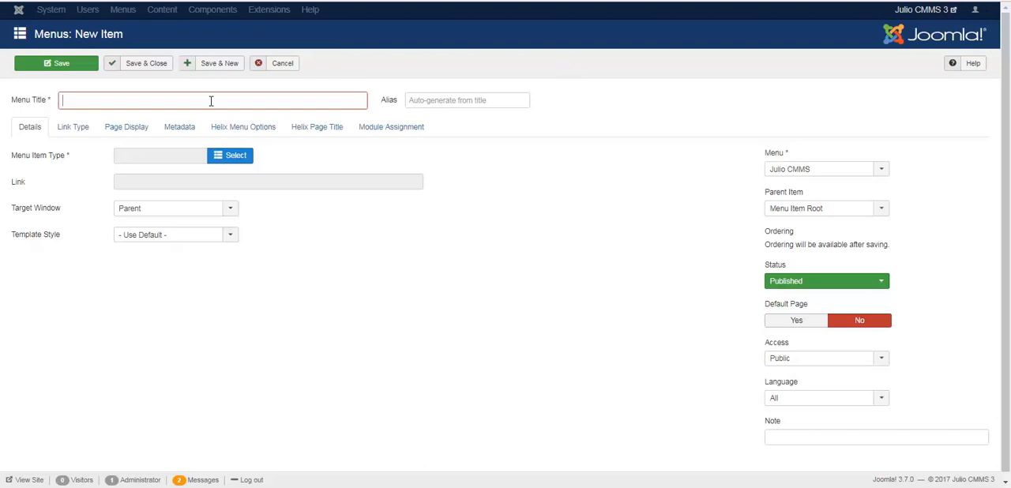
type("Work Request Form")
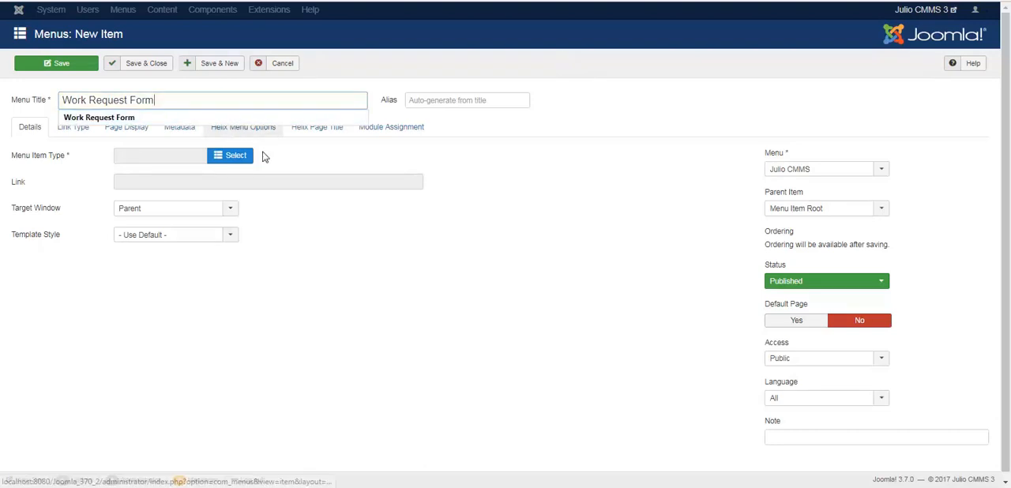
left_click(300, 154)
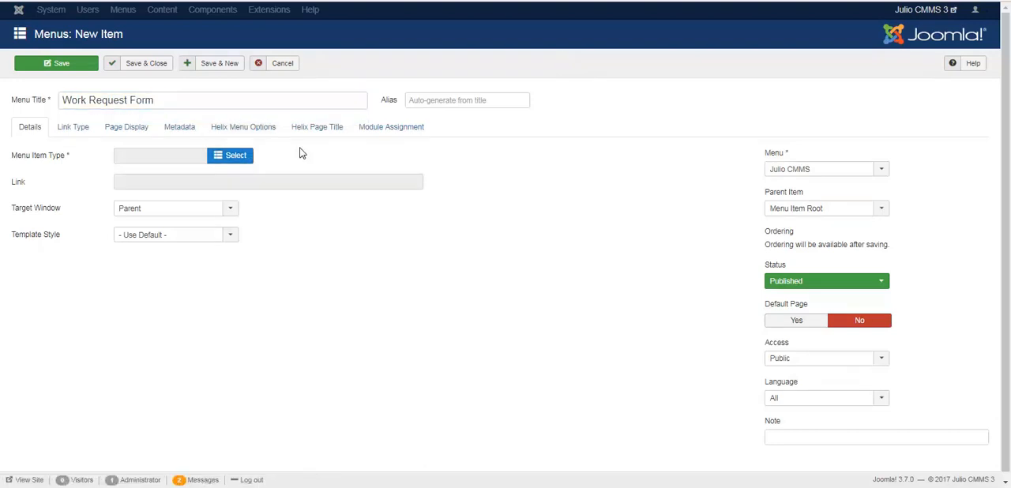
Set the menu item type to WorkrequestForm from the Julio CMMS types
left_click(250, 158)
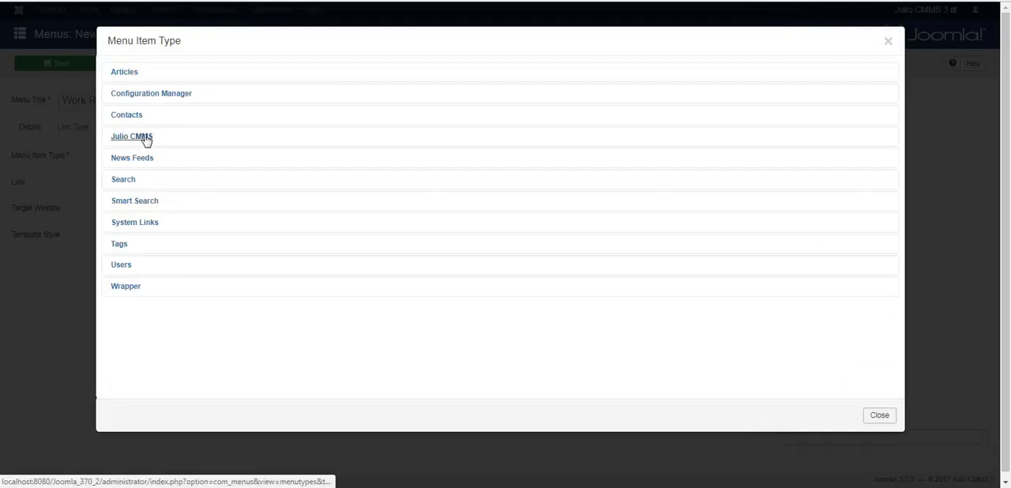
left_click(147, 141)
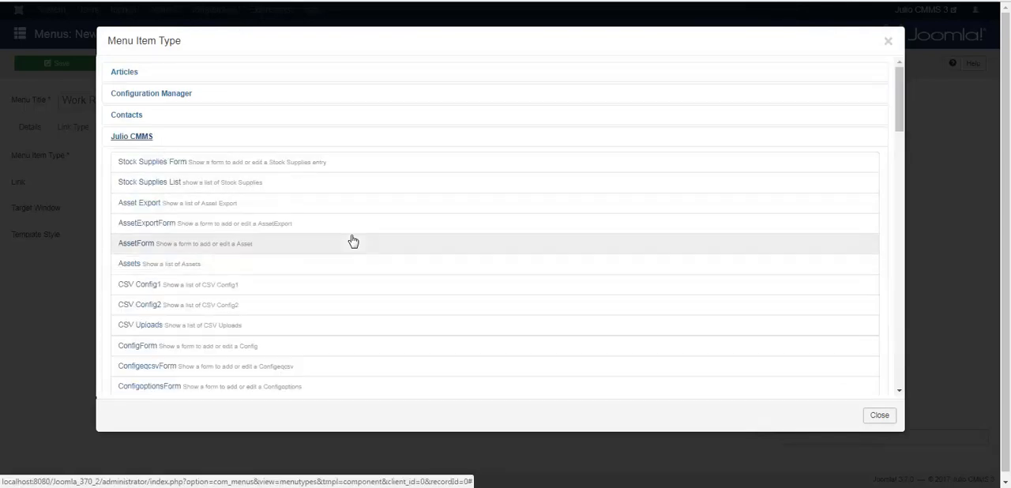
scroll(353, 241, "down", 10)
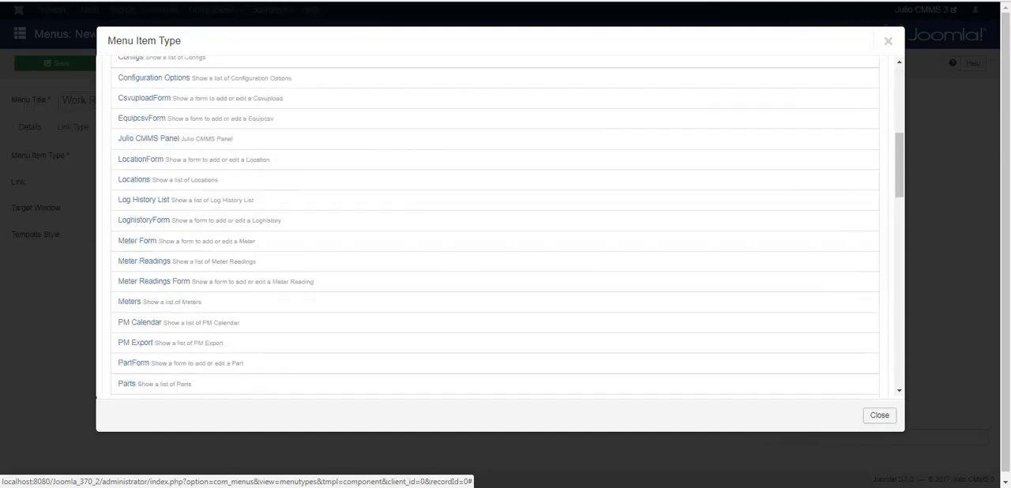
scroll(353, 241, "down", 6)
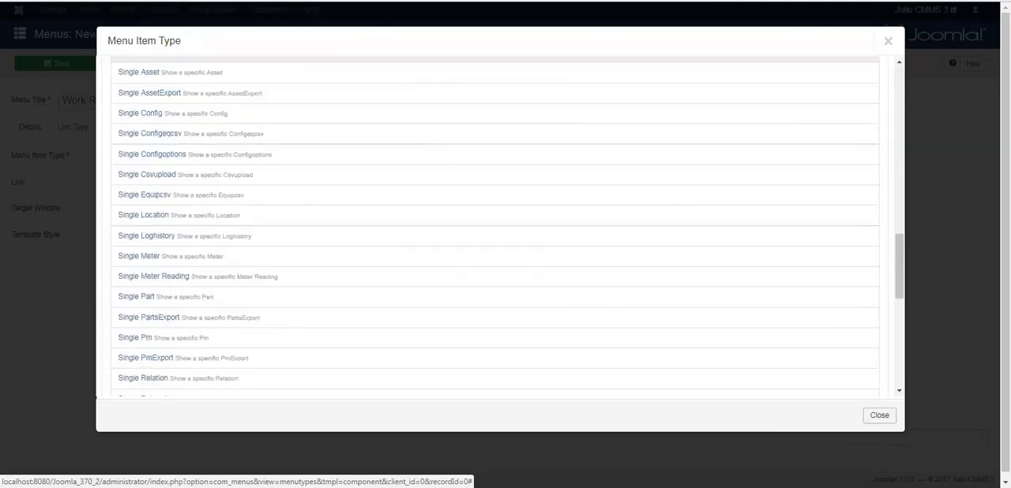
scroll(353, 241, "down", 5)
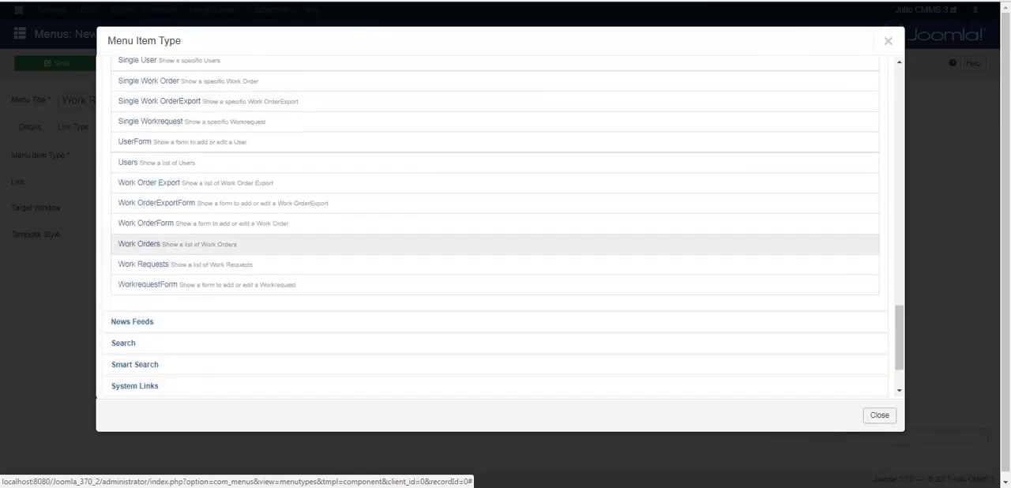
scroll(350, 239, "up", 1)
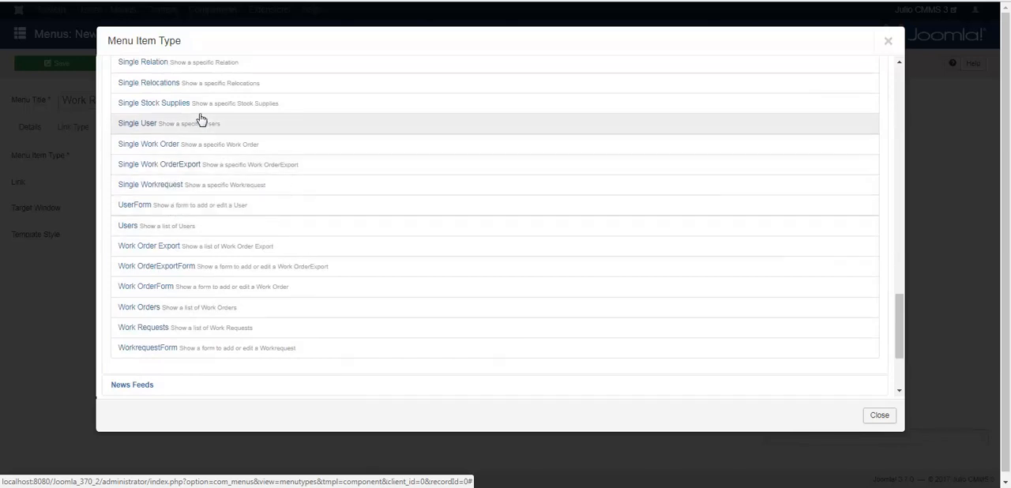
left_click(190, 350)
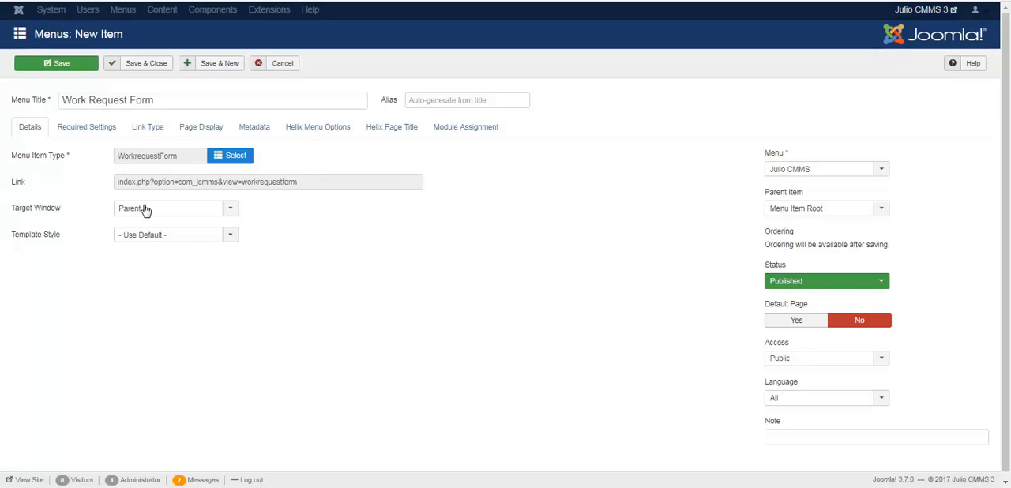
Look through the new menu item's required settings, link type, page display, metadata, Helix and module assignment options
left_click(88, 126)
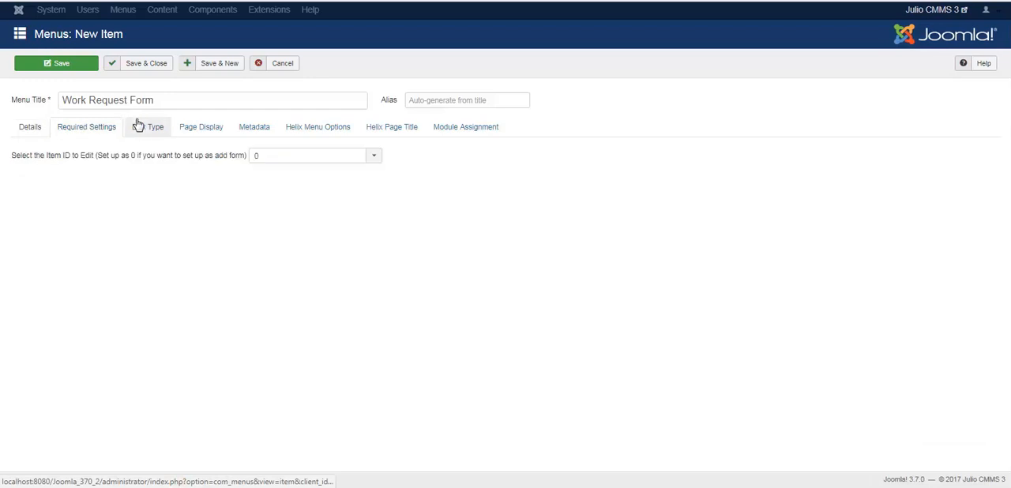
left_click(142, 127)
left_click(195, 127)
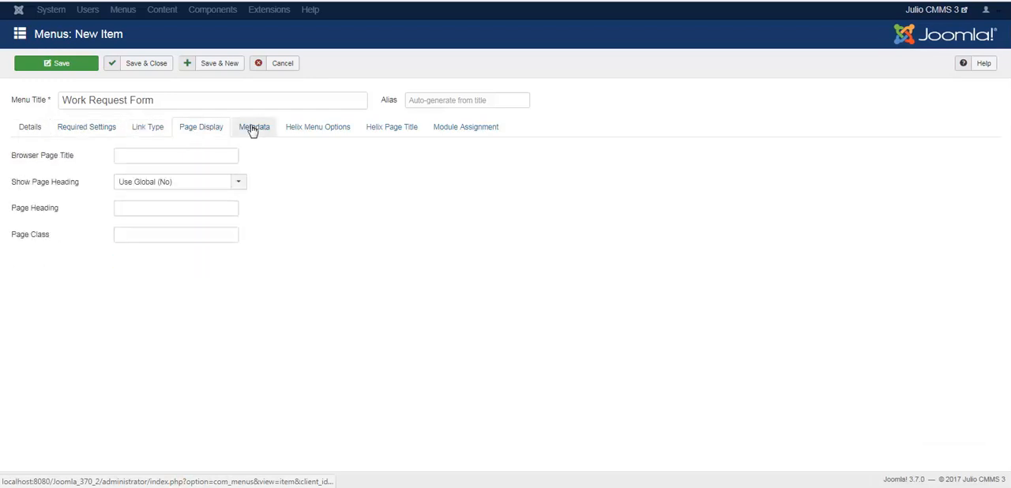
left_click(252, 127)
left_click(309, 128)
left_click(383, 127)
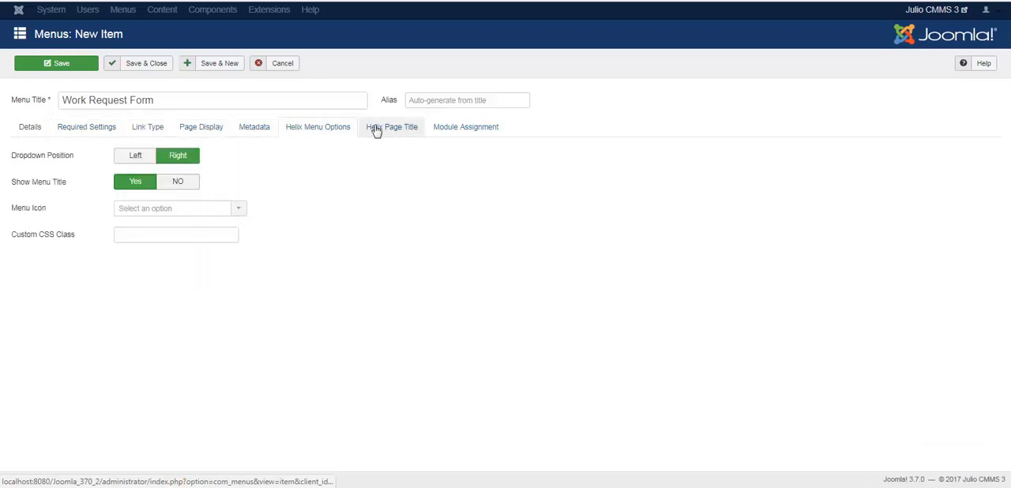
left_click(462, 128)
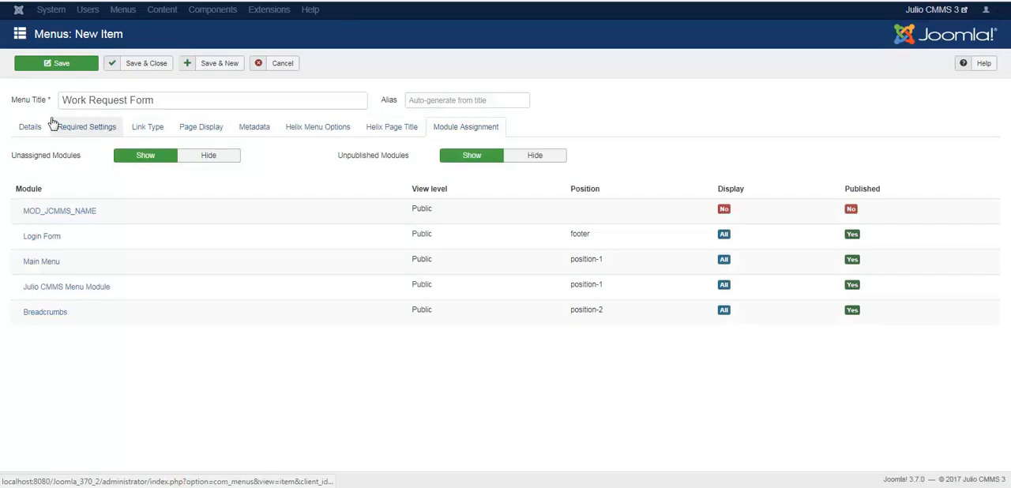
left_click(28, 128)
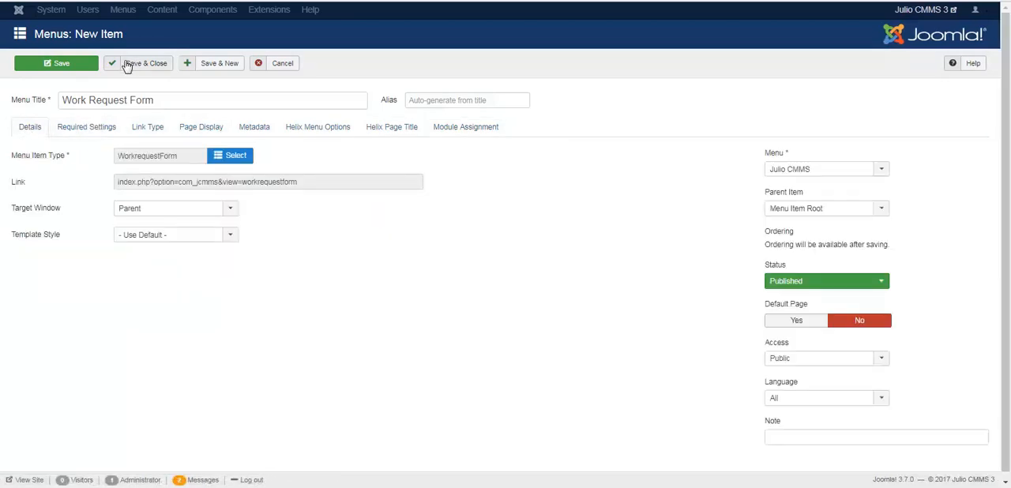
Save the Work Request Form menu item, check its ordering choices and close the item
left_click(79, 72)
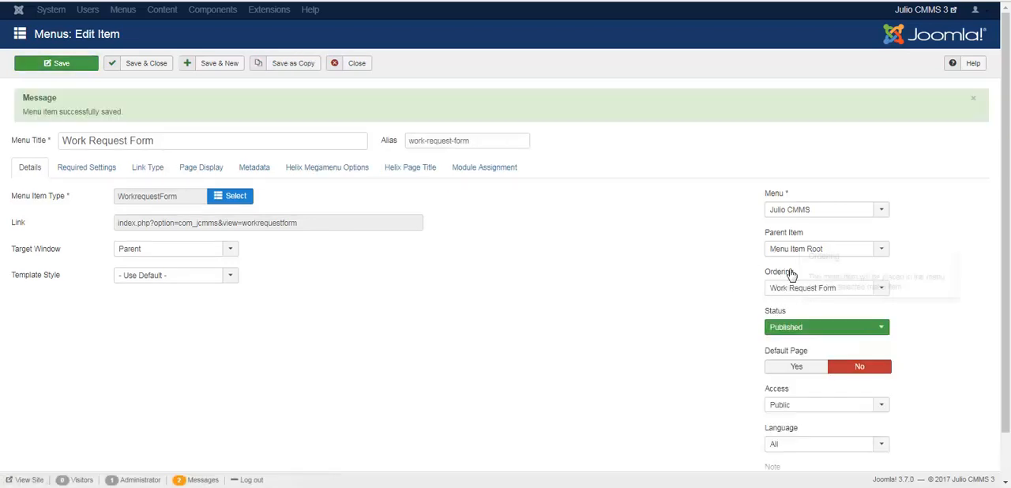
left_click(795, 293)
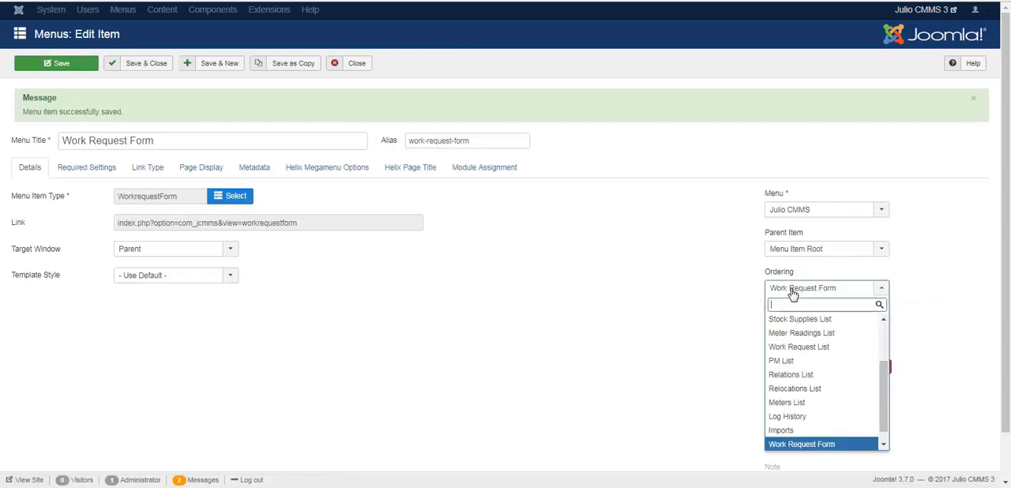
left_click(725, 306)
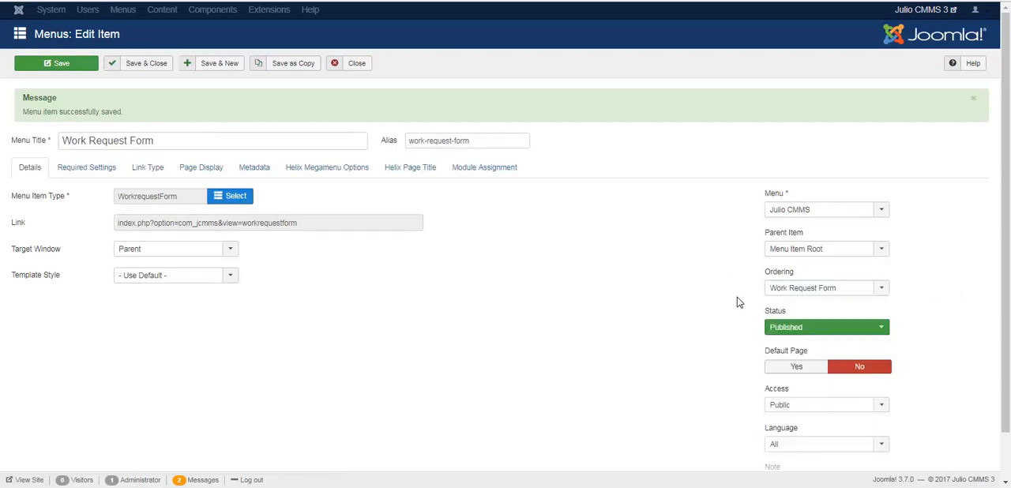
left_click(781, 290)
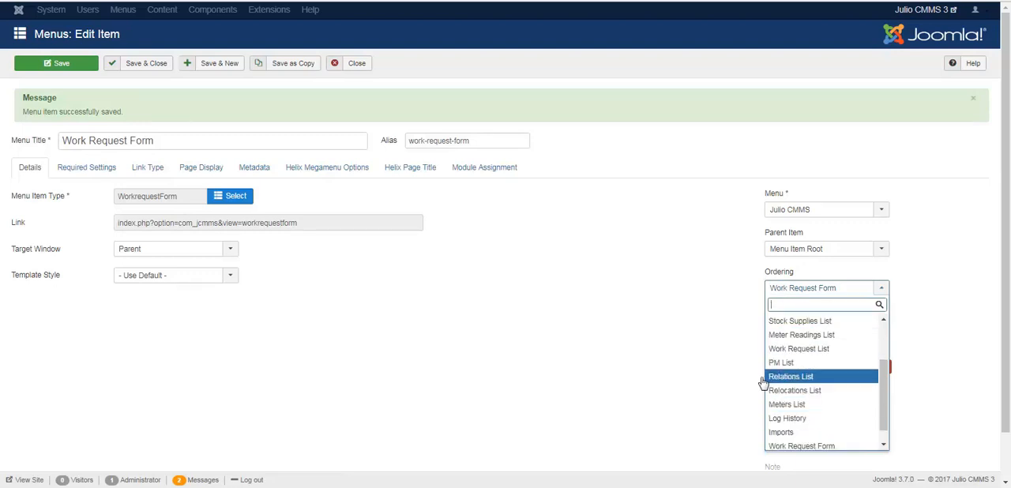
left_click(677, 315)
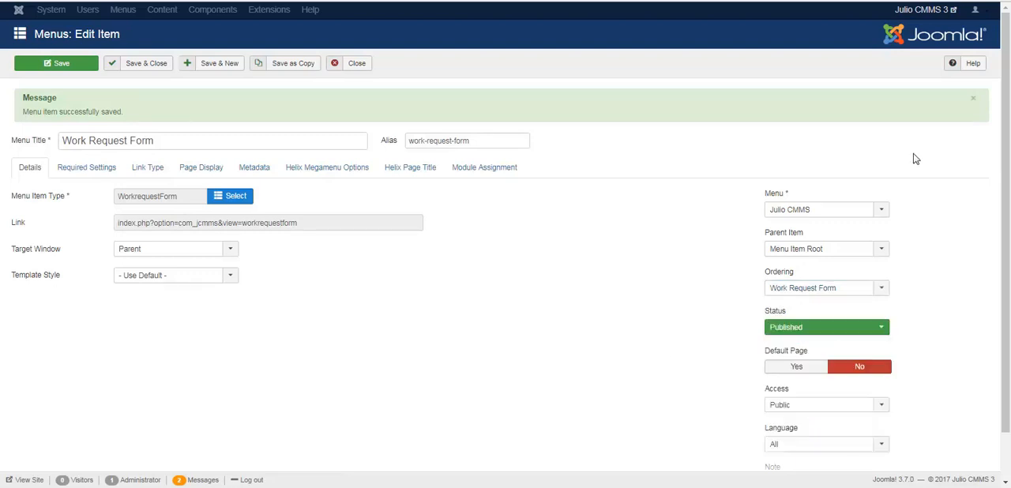
left_click(975, 98)
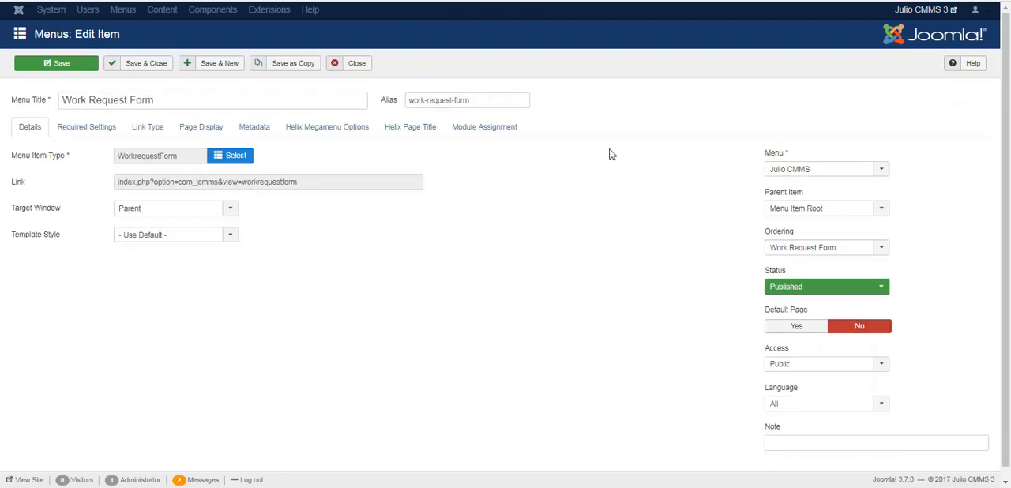
left_click(357, 63)
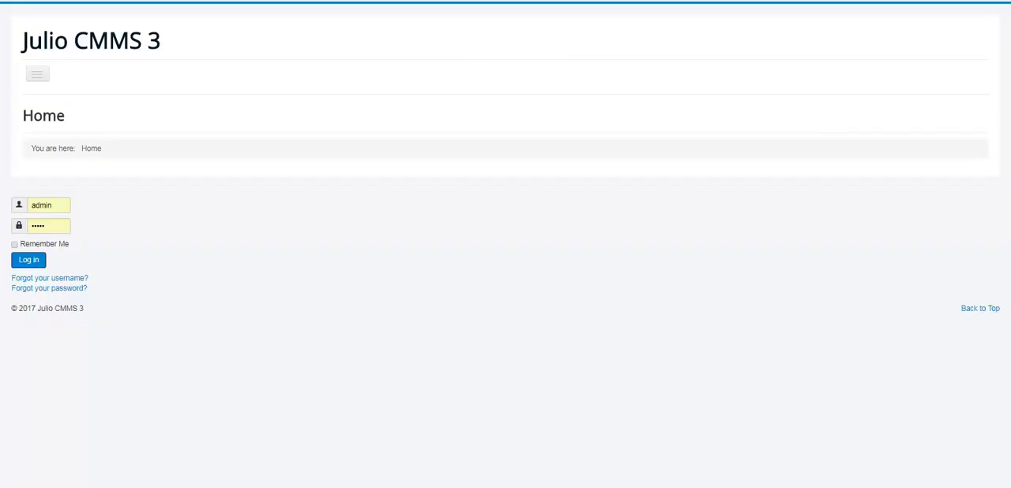
Reload the front-end home page and open Work Request Form from the site's navigation
left_click(36, 76)
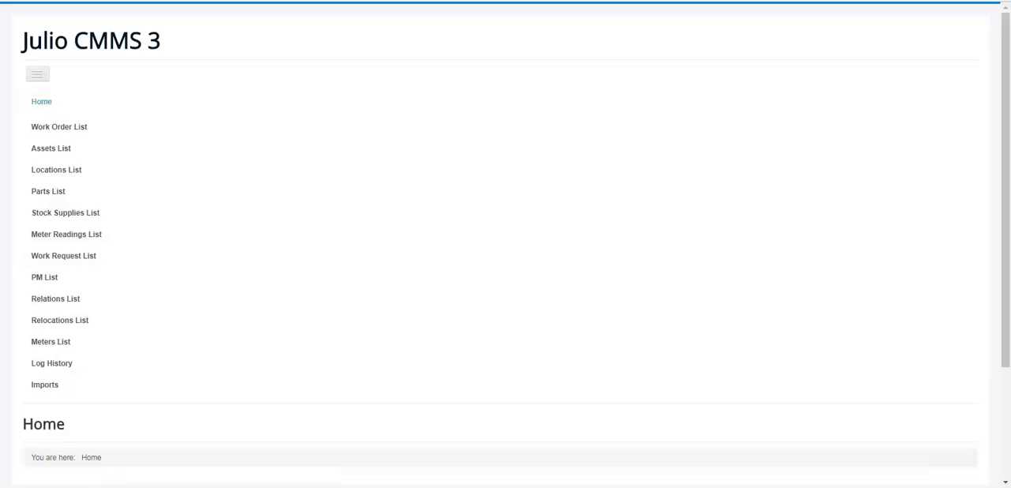
left_click(68, 0)
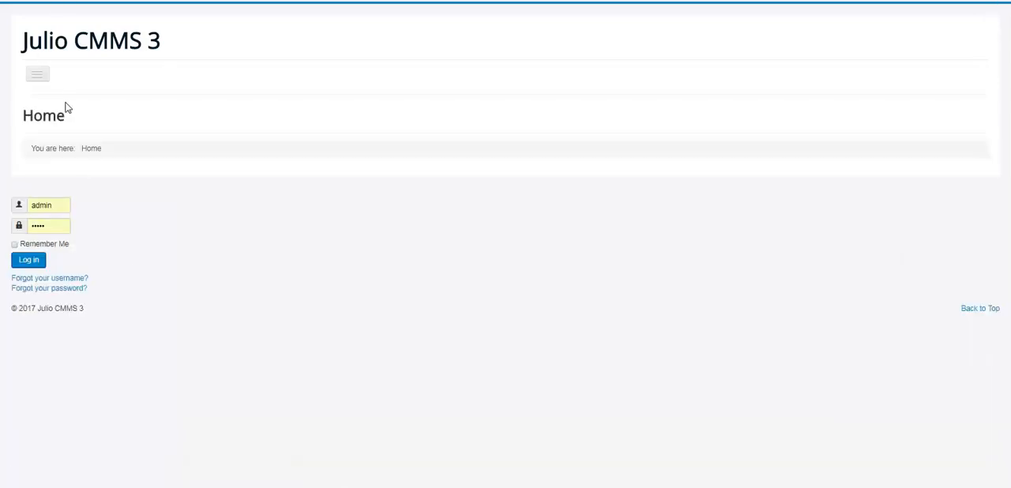
left_click(38, 75)
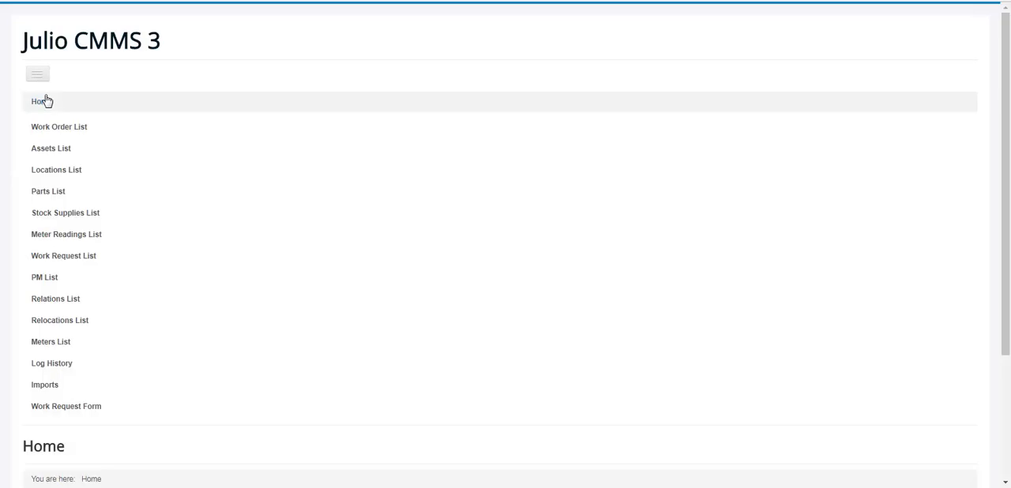
left_click(71, 415)
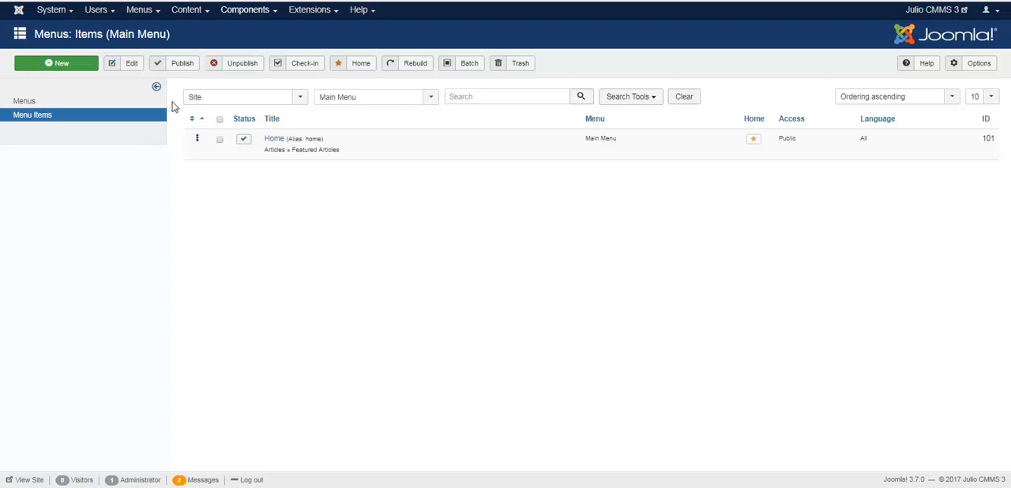
Set the Public group's Create permission to Allowed in the Julio CMMS configuration, and save and close it
left_click(254, 10)
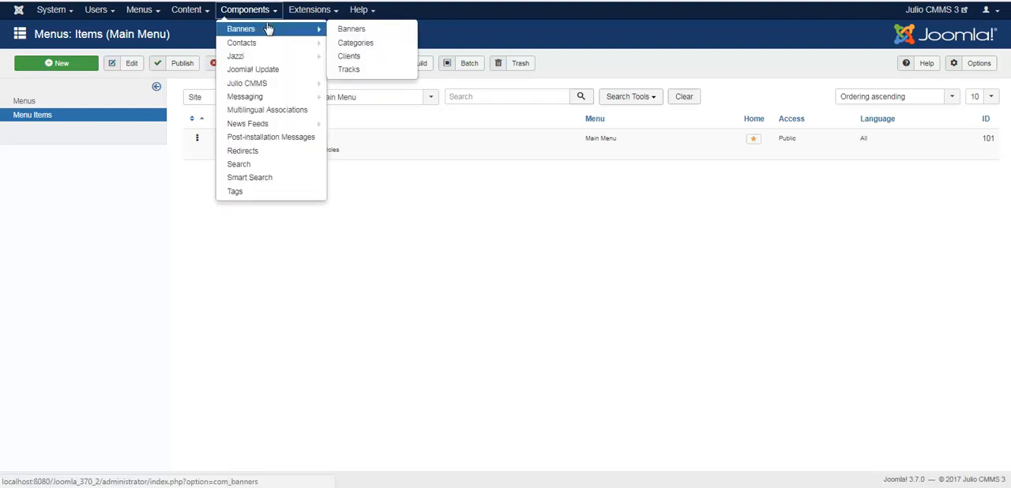
left_click(256, 83)
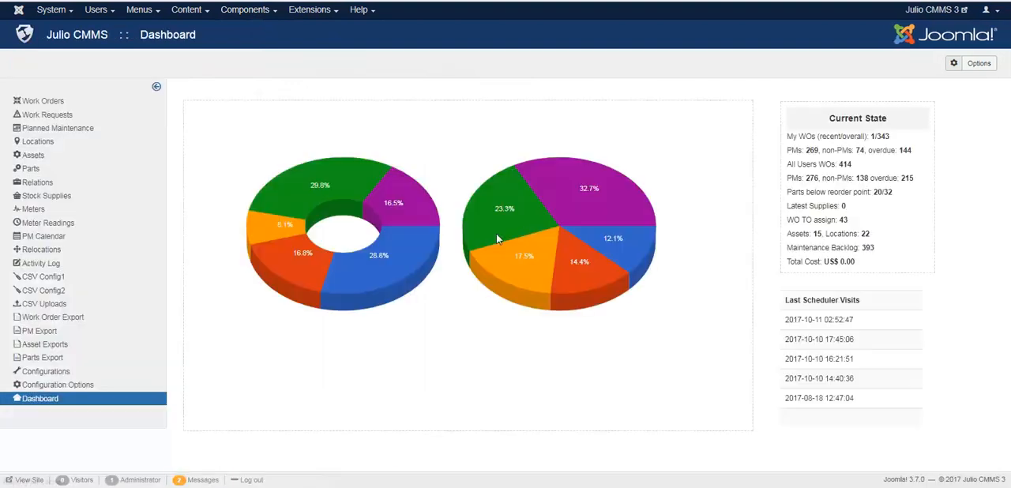
left_click(981, 64)
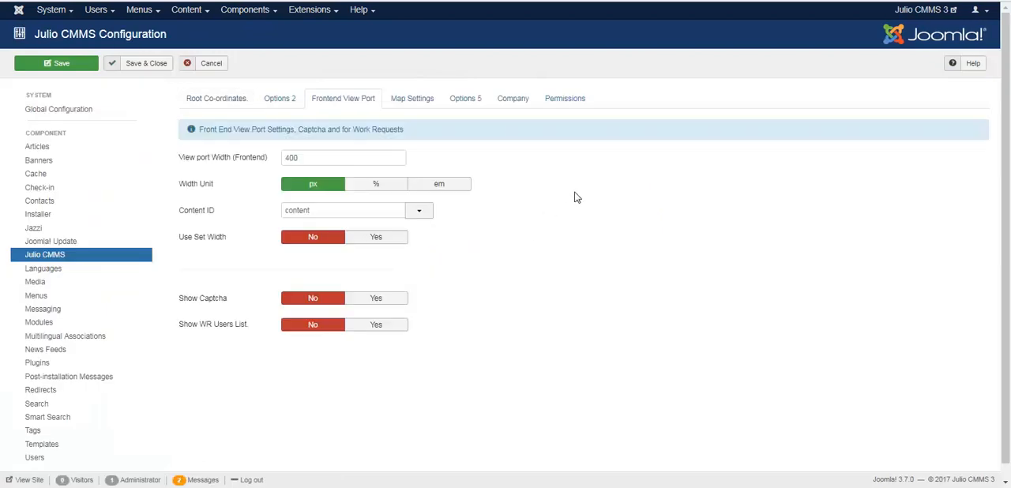
left_click(566, 101)
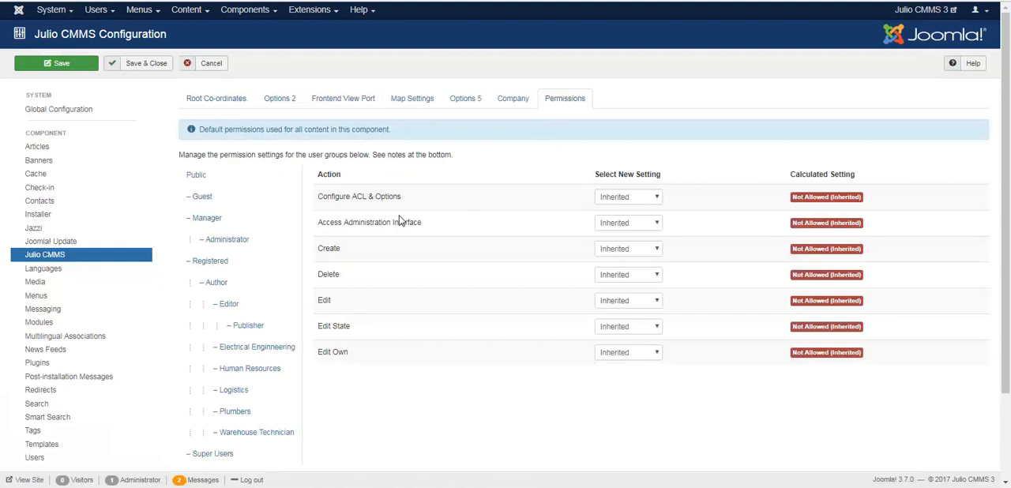
mouse_move(331, 259)
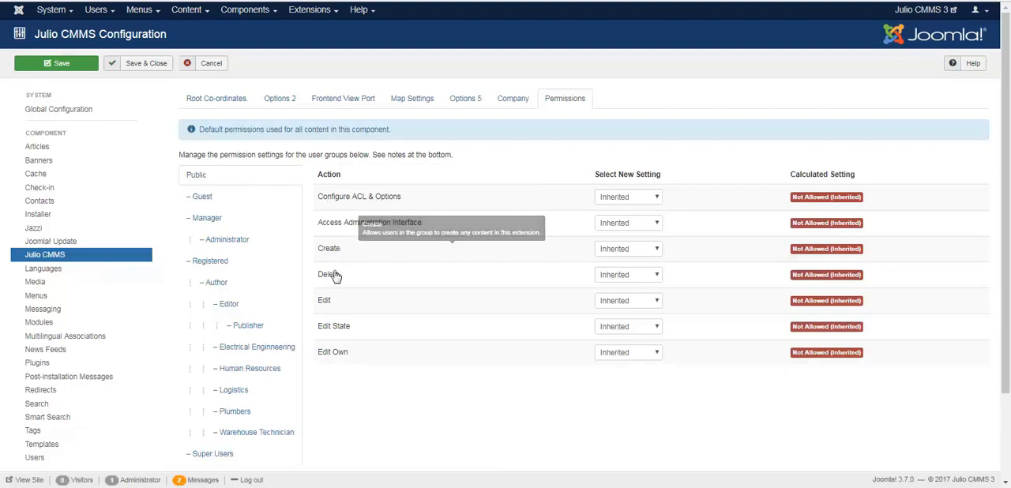
left_click(637, 259)
left_click(632, 273)
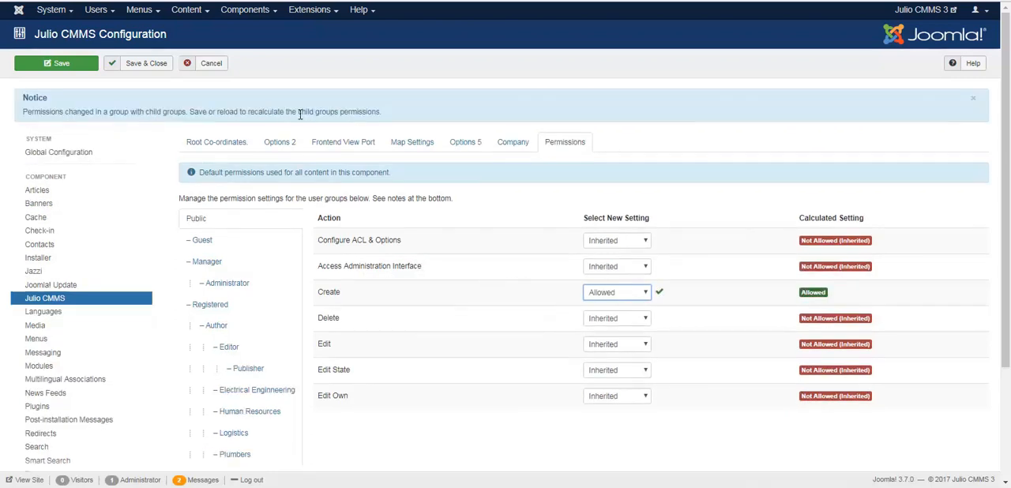
left_click(150, 68)
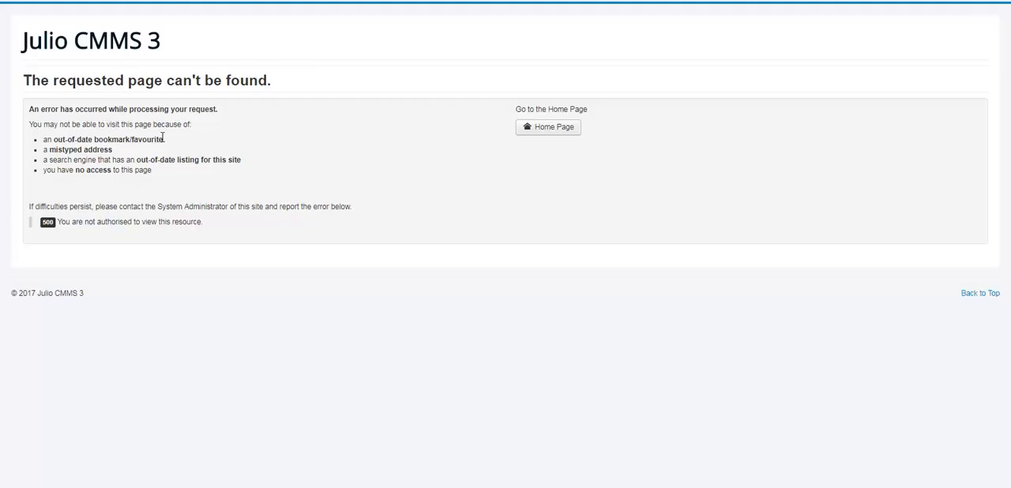
Return to the front-end home page and check the site's navigation for the Work Request Form entry
left_click(569, 132)
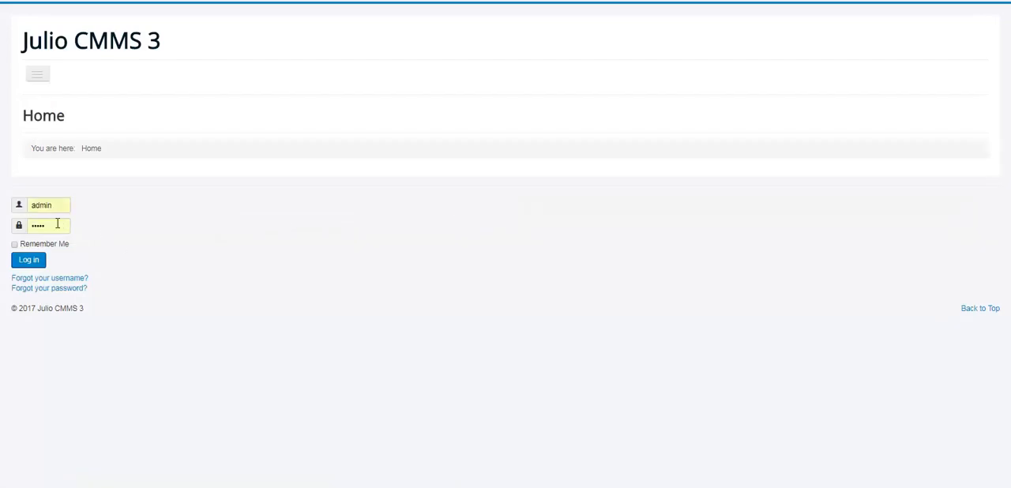
left_click(37, 263)
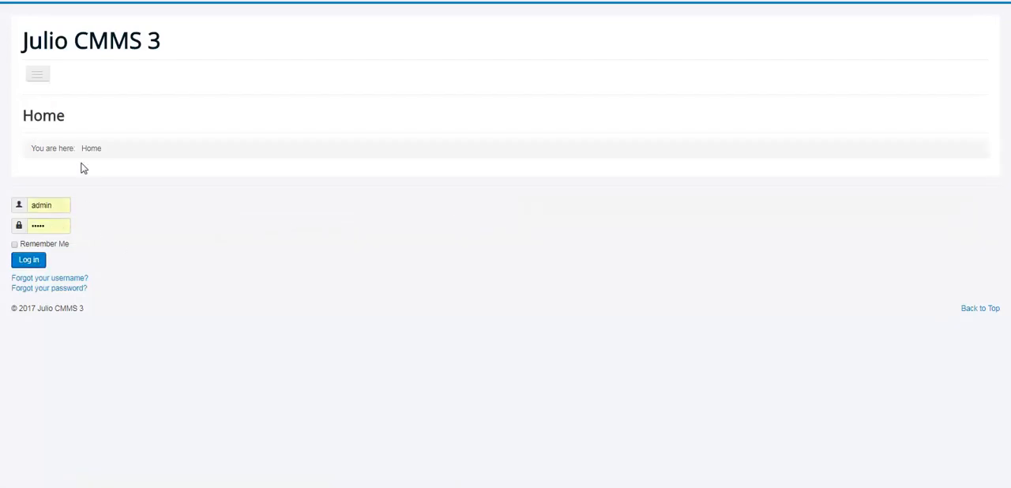
left_click(43, 79)
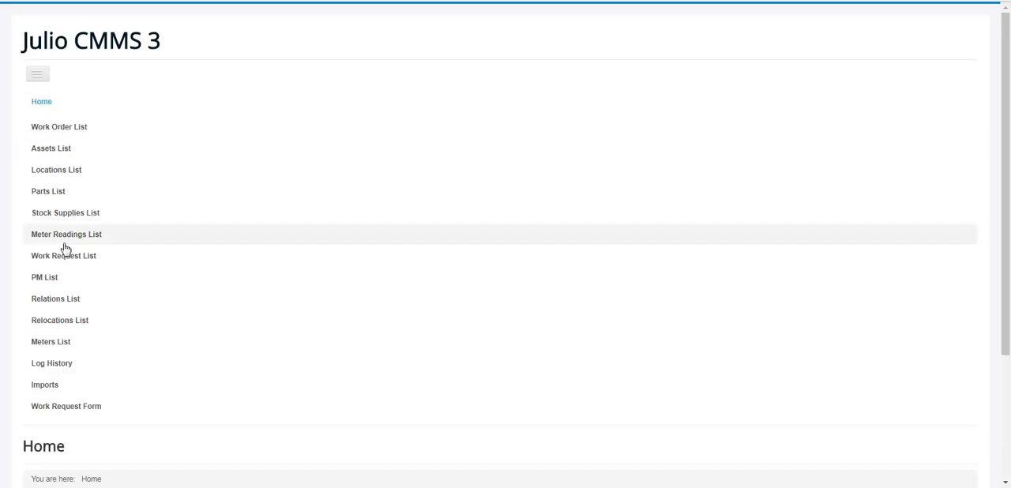
left_click(306, 383)
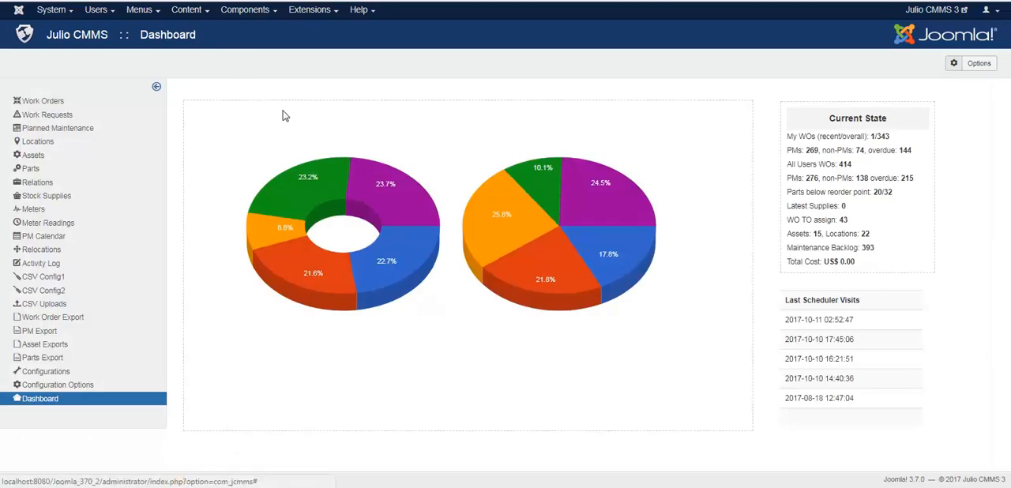
In the Julio CMMS configuration's Frontend View Port options, set Show Captcha and Show WR Users List to Yes
left_click(978, 64)
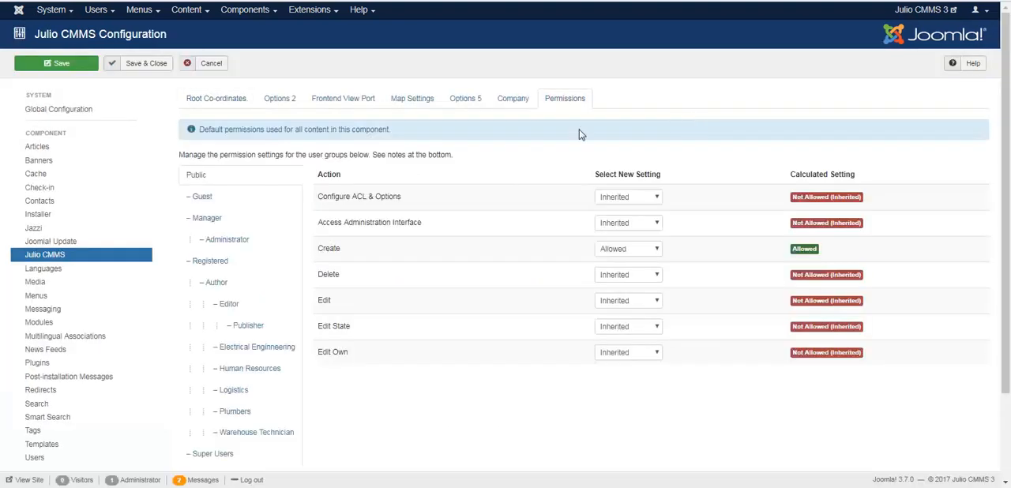
left_click(281, 101)
left_click(321, 107)
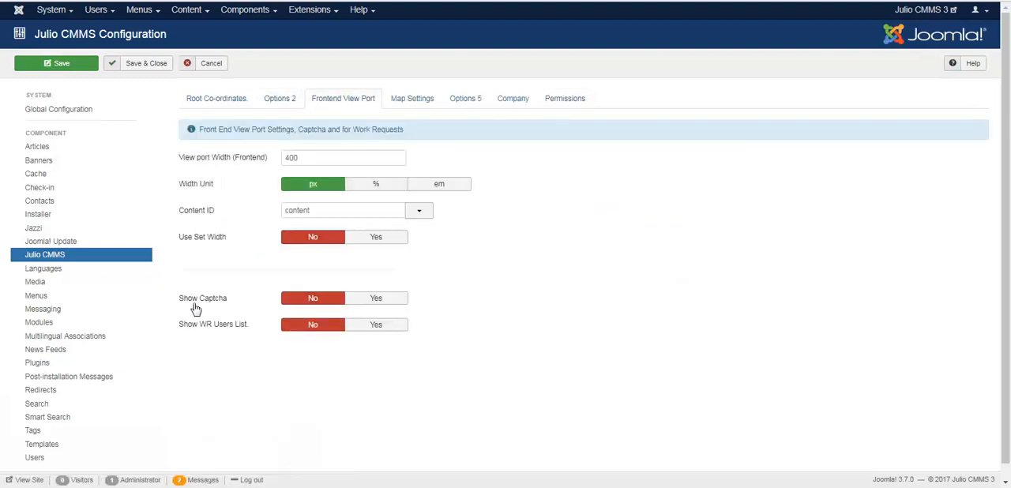
mouse_move(196, 307)
mouse_move(197, 330)
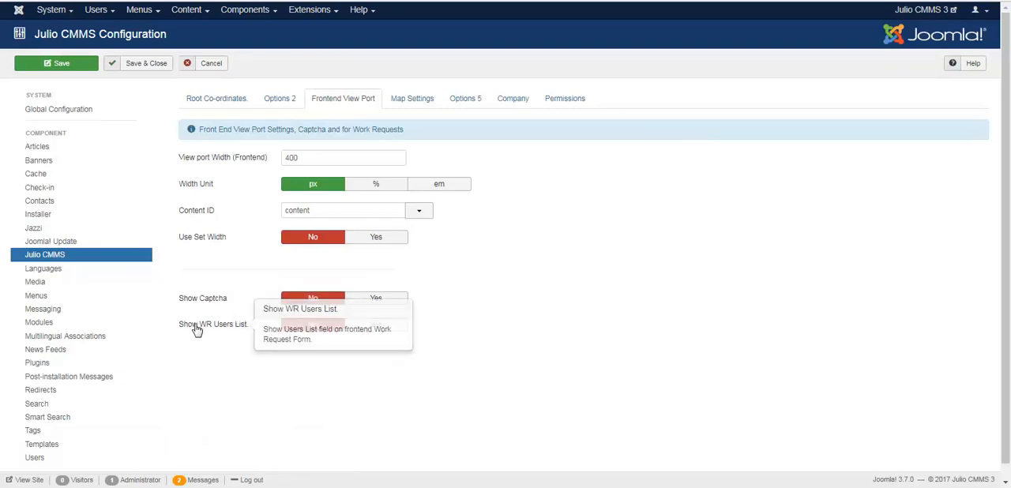
left_click(362, 300)
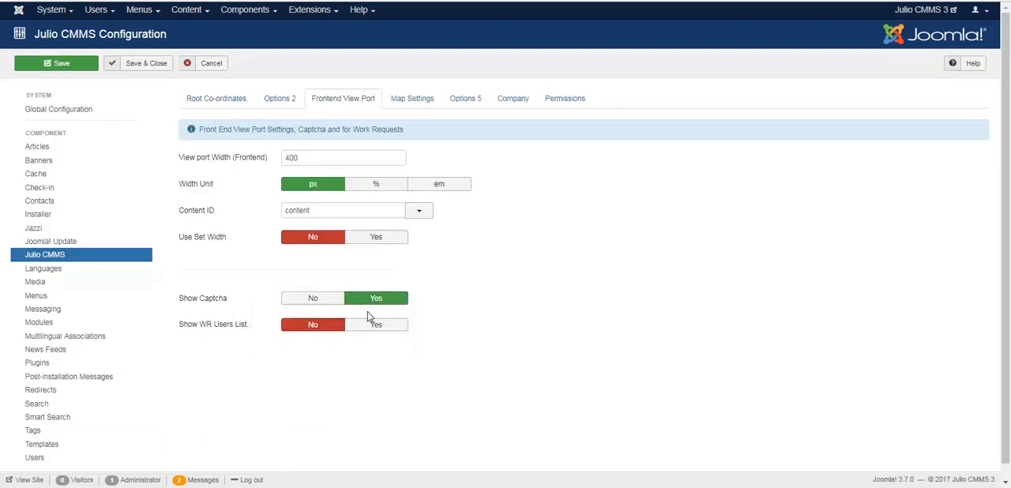
left_click(372, 327)
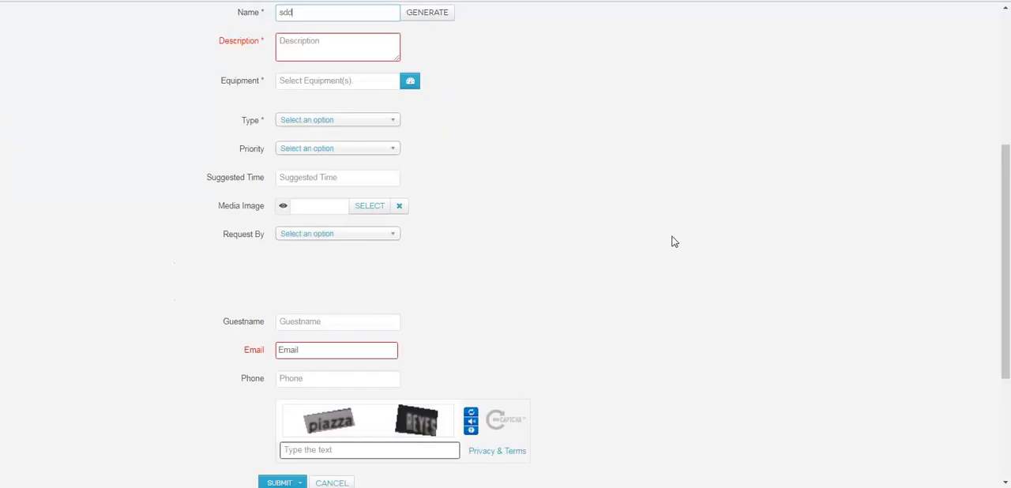
Examine the Request By field and captcha on the front-end work request form, and close the Julio CMMS configuration without saving
mouse_move(1003, 258)
left_mouse_down()
mouse_move(1004, 218)
mouse_move(1009, 324)
mouse_move(1009, 274)
left_mouse_up()
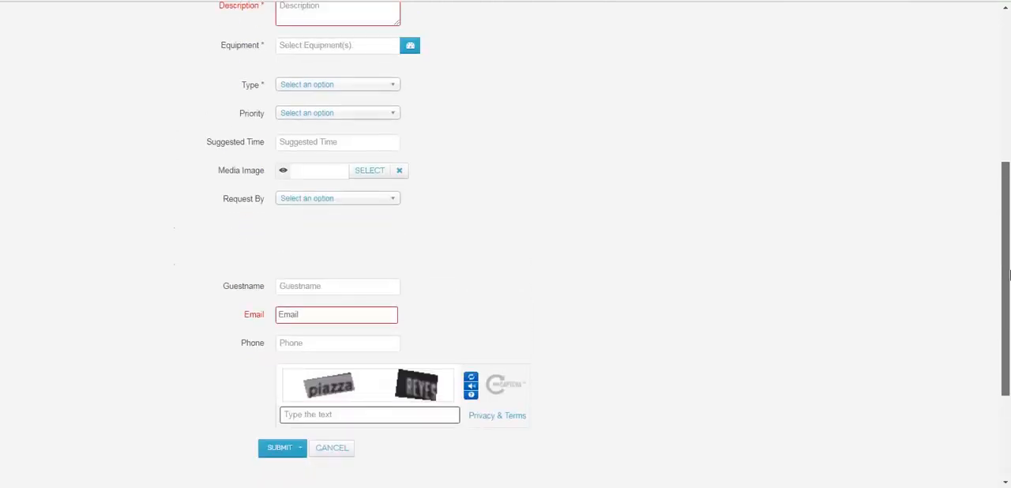
left_click_drag(1008, 274, 1008, 274)
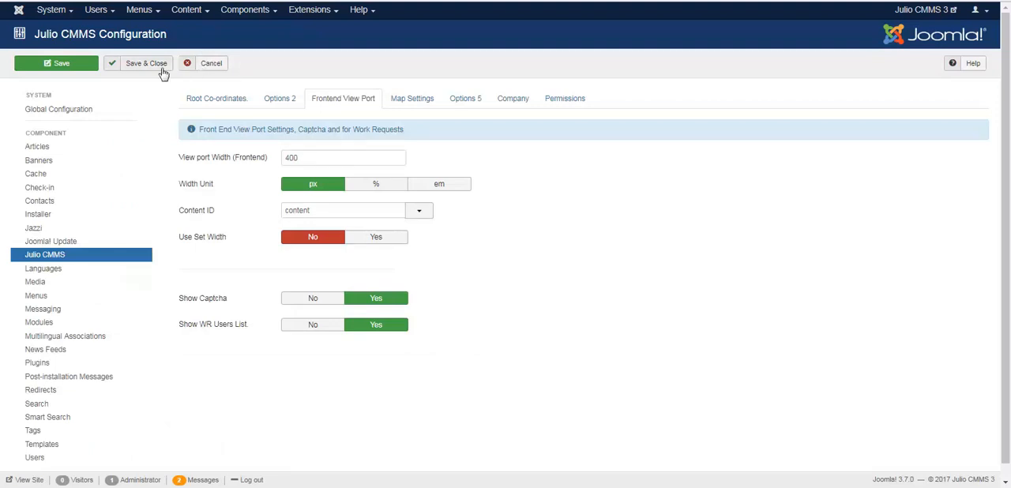
left_click(213, 65)
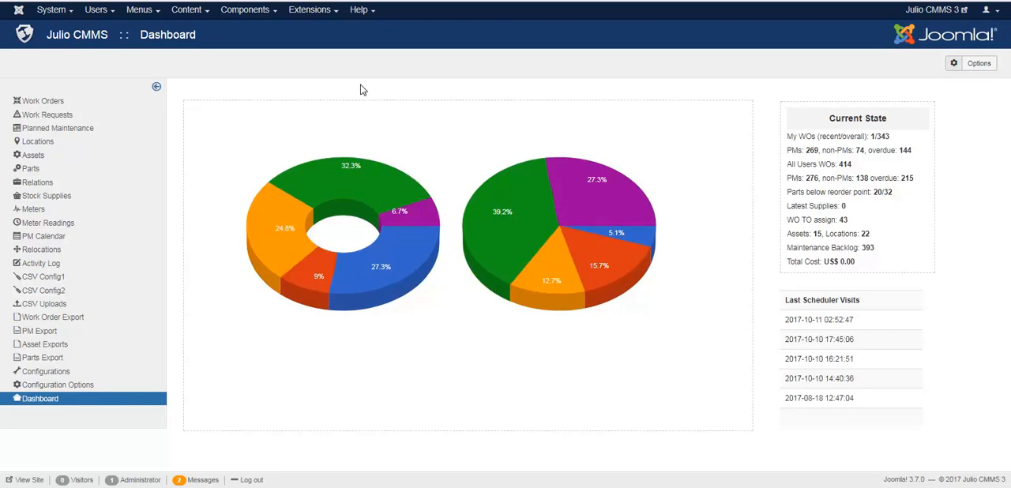
Search Joomla's plugins for "captcha" and enable the Captcha - ReCaptcha plugin
left_click(325, 12)
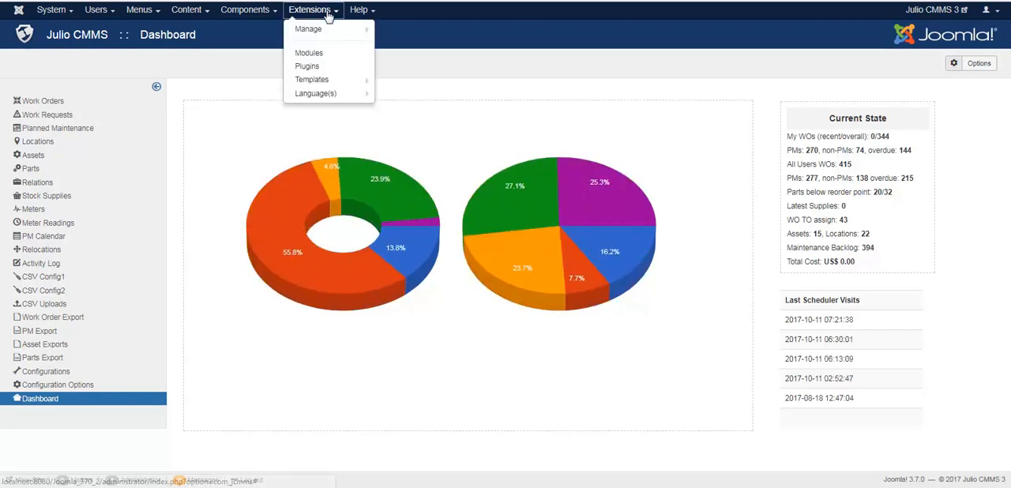
left_click(331, 67)
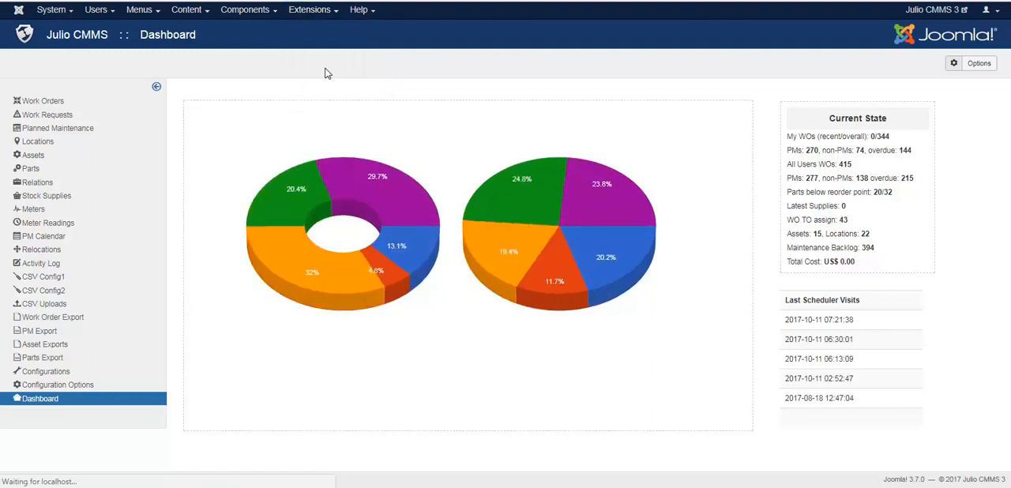
left_click(97, 97)
type("cap")
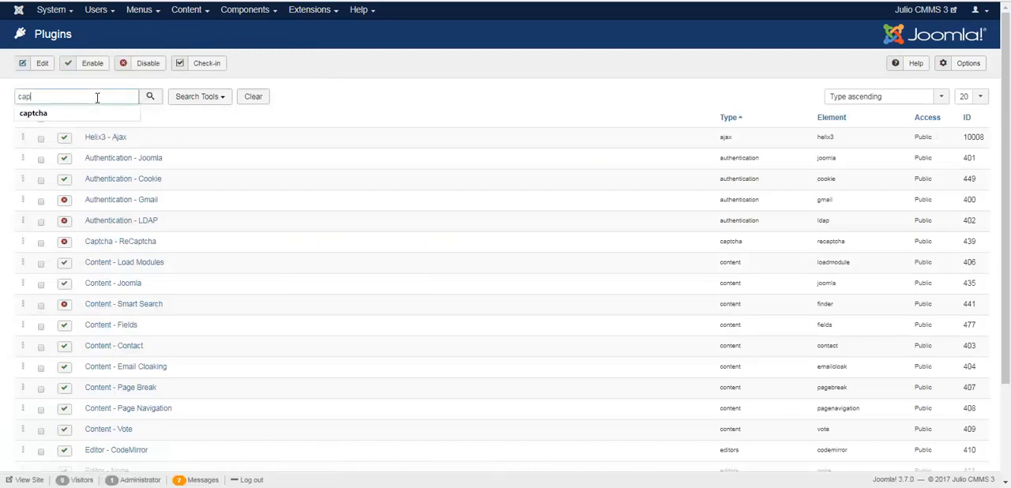
type("tcha")
left_click(100, 112)
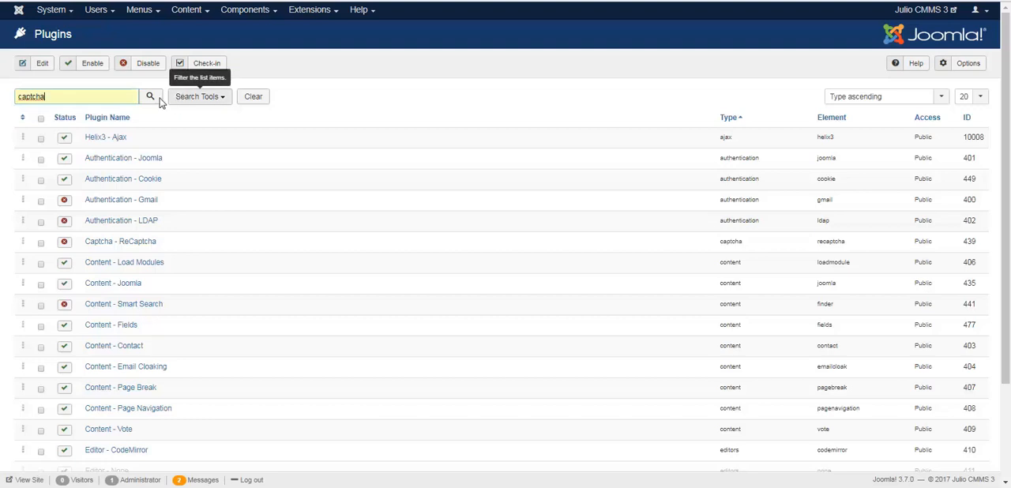
left_click(152, 99)
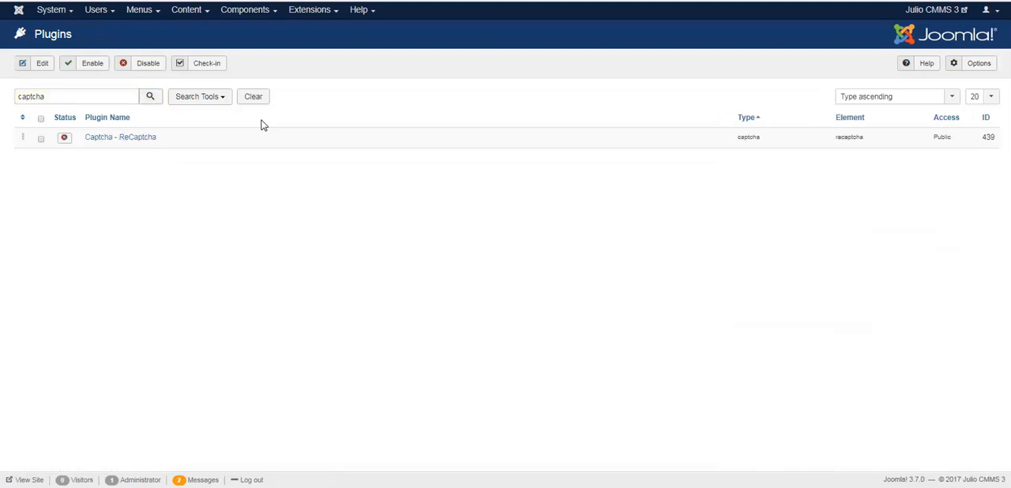
left_click(66, 141)
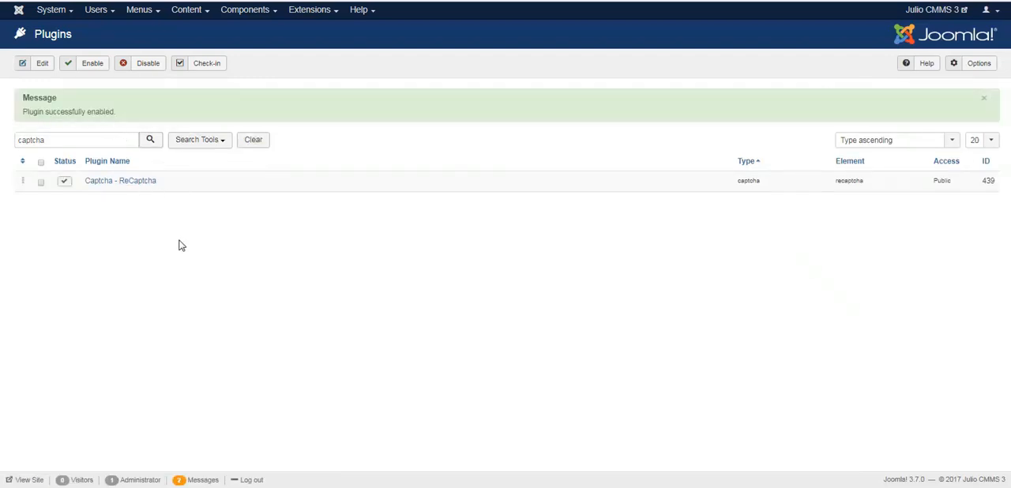
Review the ReCaptcha plugin's Site Key, Secret Key and Theme settings, and close the plugin without changing them
left_click(132, 184)
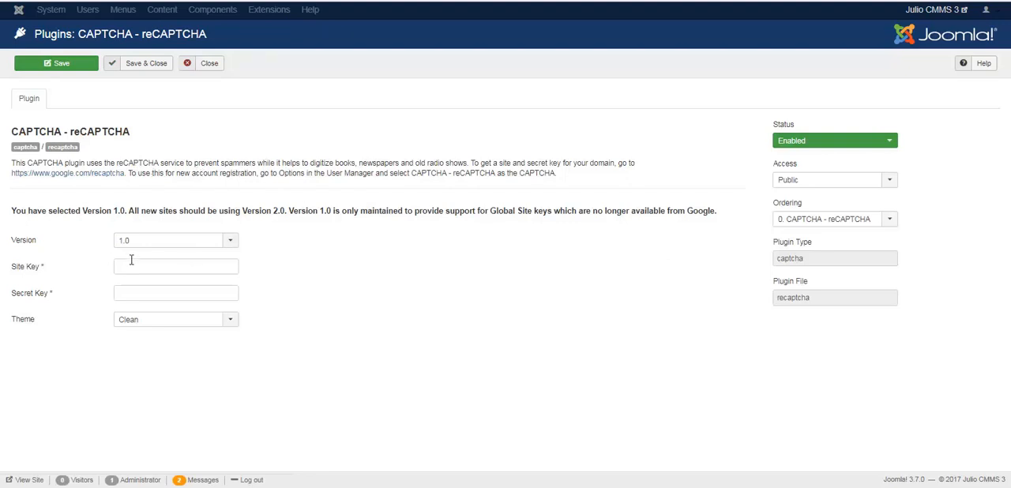
mouse_move(32, 277)
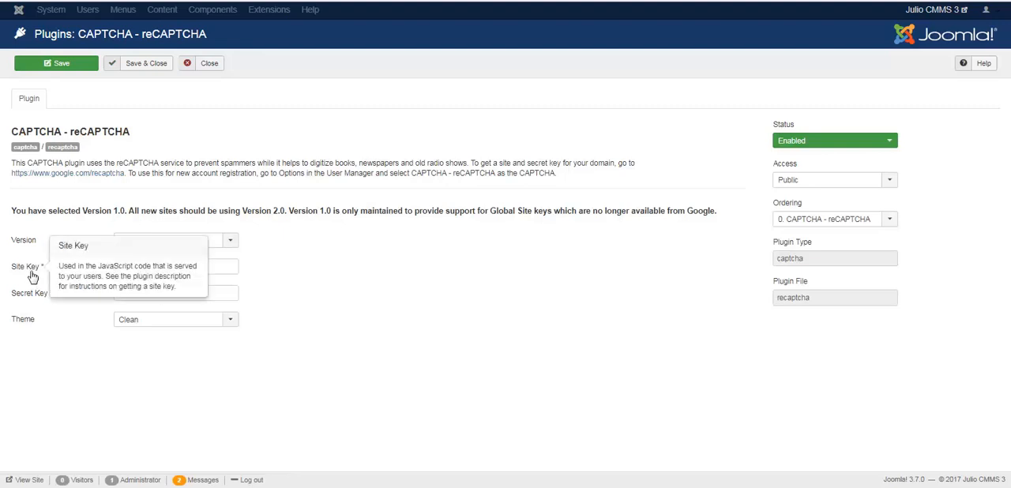
mouse_move(36, 296)
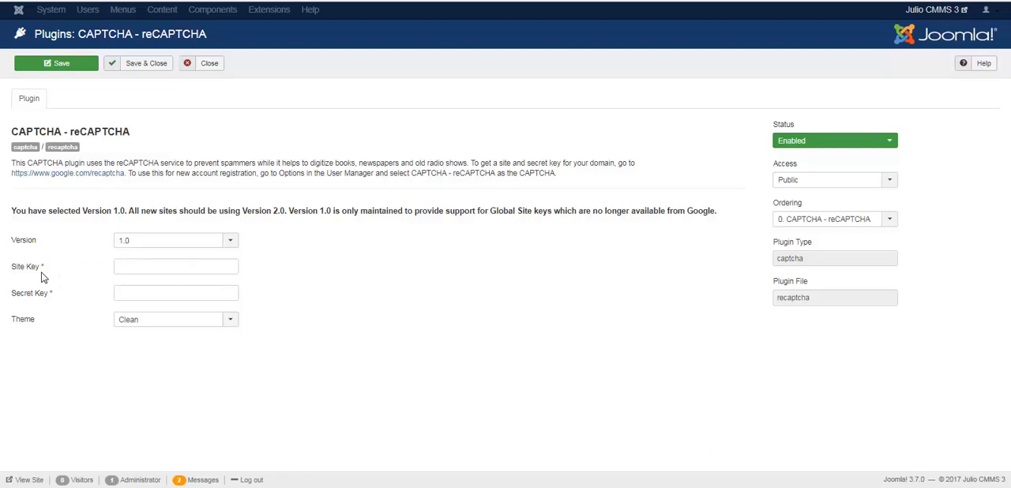
mouse_move(50, 298)
left_click(133, 322)
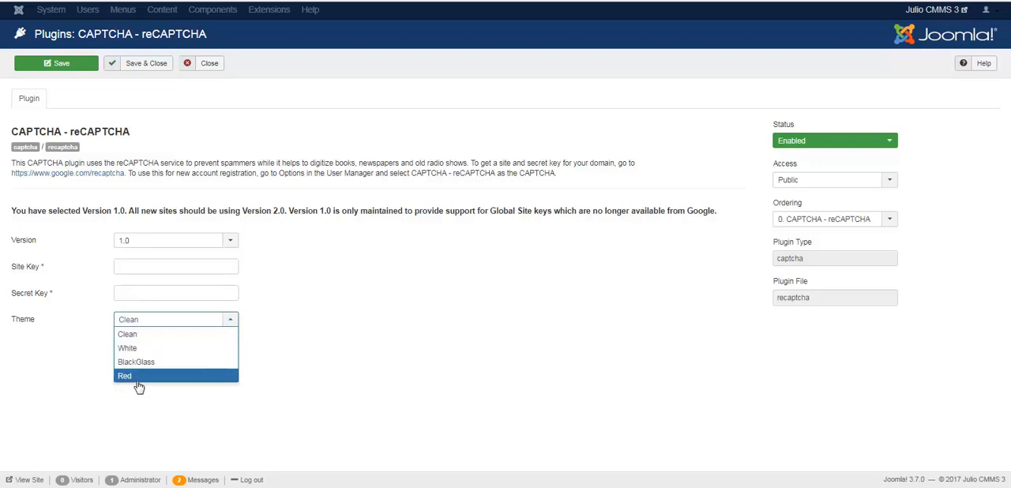
left_click(323, 278)
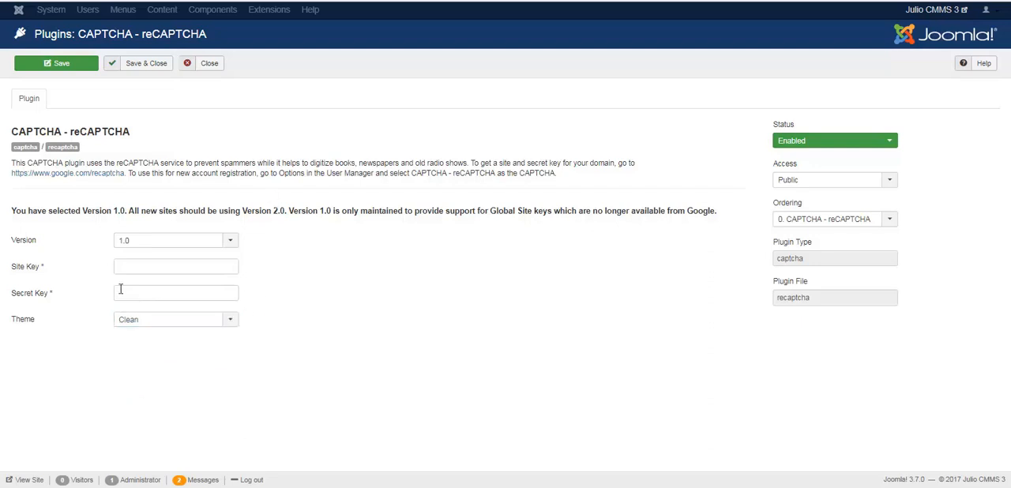
left_click(210, 68)
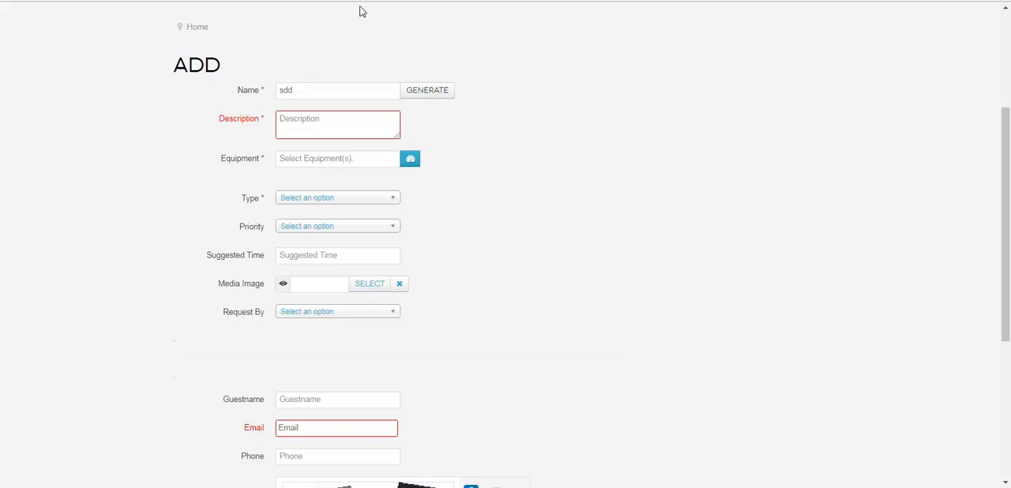
Return to the front-end work request form and check its guest contact fields, captcha and submit options
left_click_drag(1008, 130, 1009, 198)
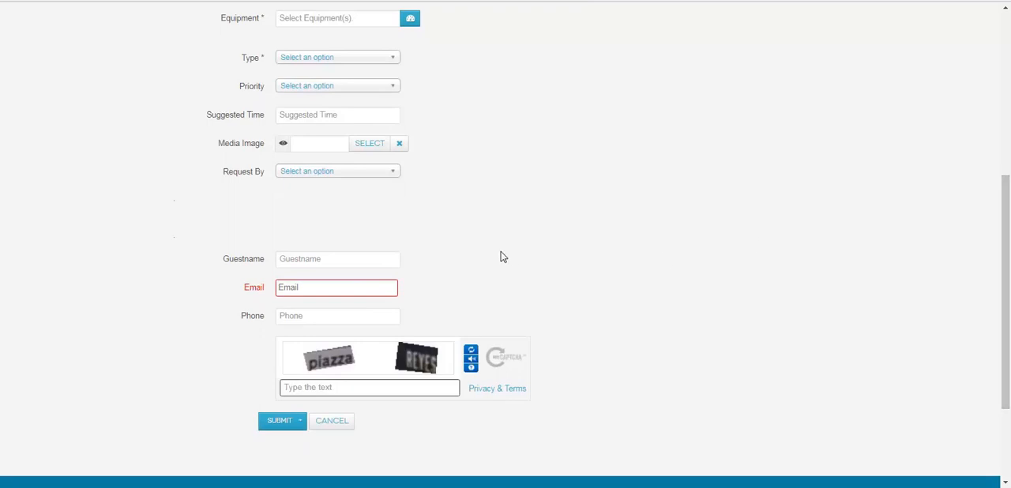